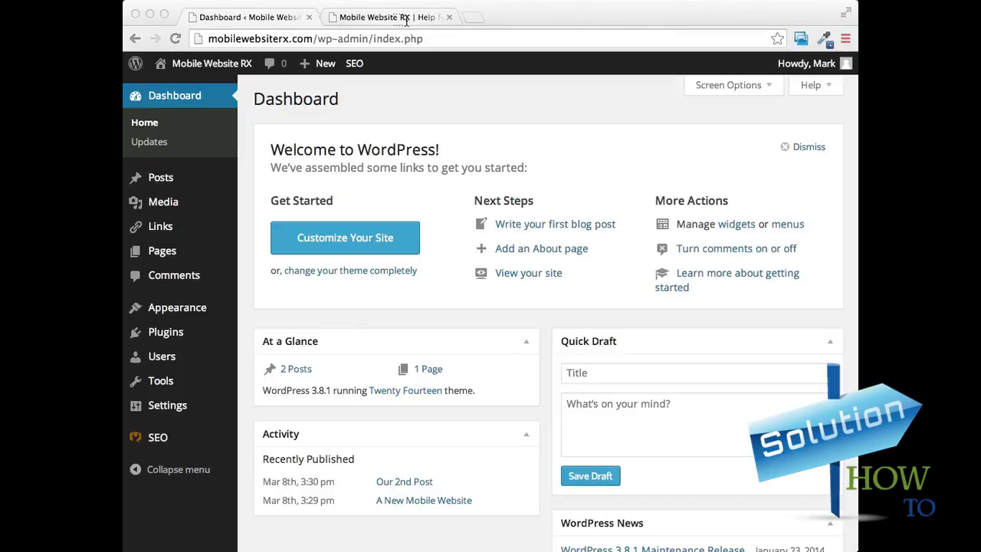
Step: View the live Mobile Website RX home page and look through the sections in its sidebar
{"action": "left_click", "coordinate": [407, 17]}
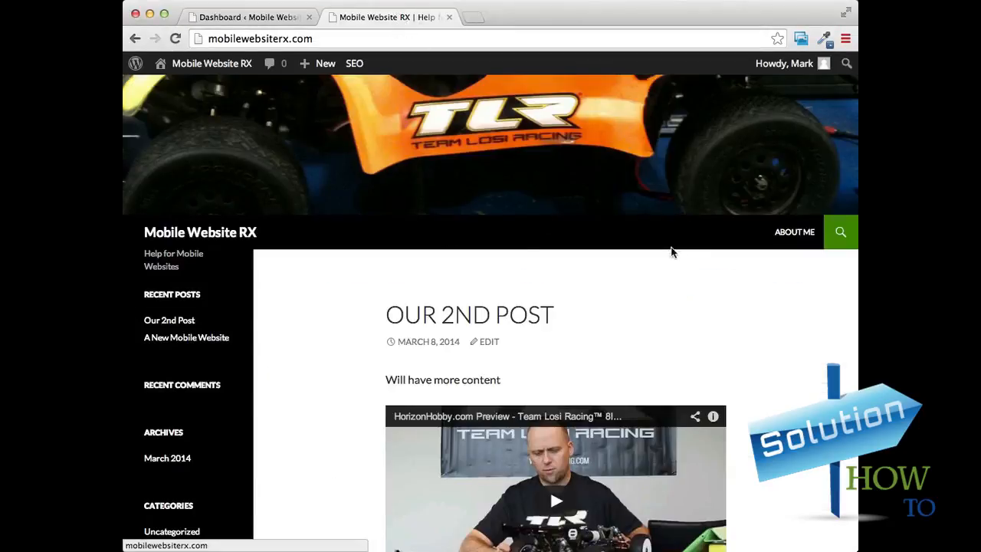
{"action": "scroll", "coordinate": [723, 252], "scroll_direction": "down", "scroll_amount": 3}
{"action": "scroll", "coordinate": [695, 265], "scroll_direction": "down", "scroll_amount": 2}
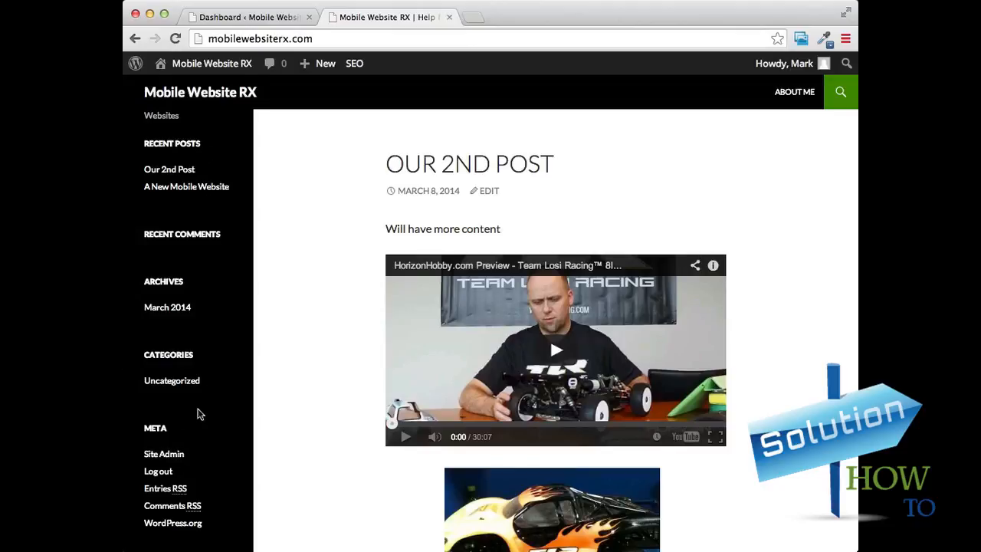
{"action": "scroll", "coordinate": [208, 357], "scroll_direction": "down", "scroll_amount": 3}
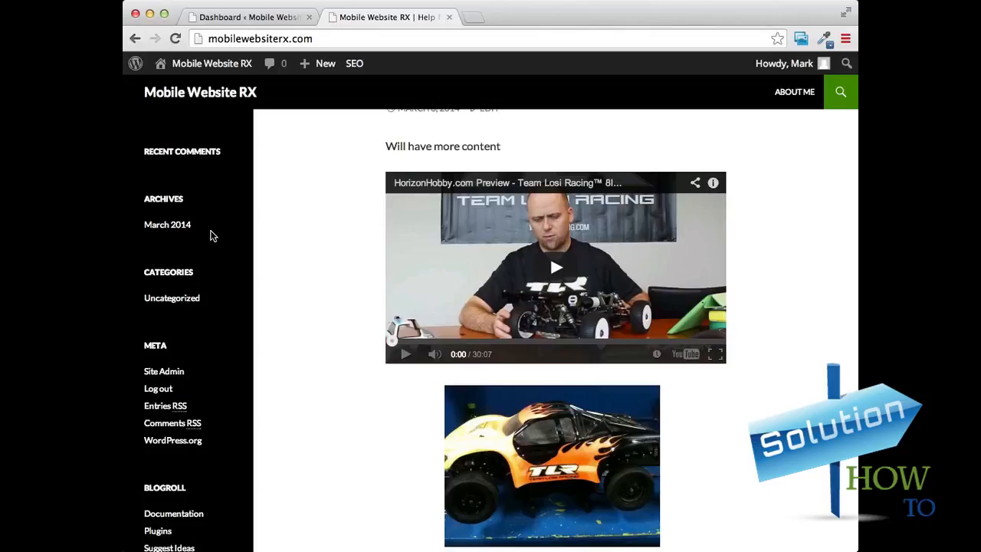
Step: Return to the WordPress dashboard and open the Widgets management page
{"action": "left_click", "coordinate": [266, 18]}
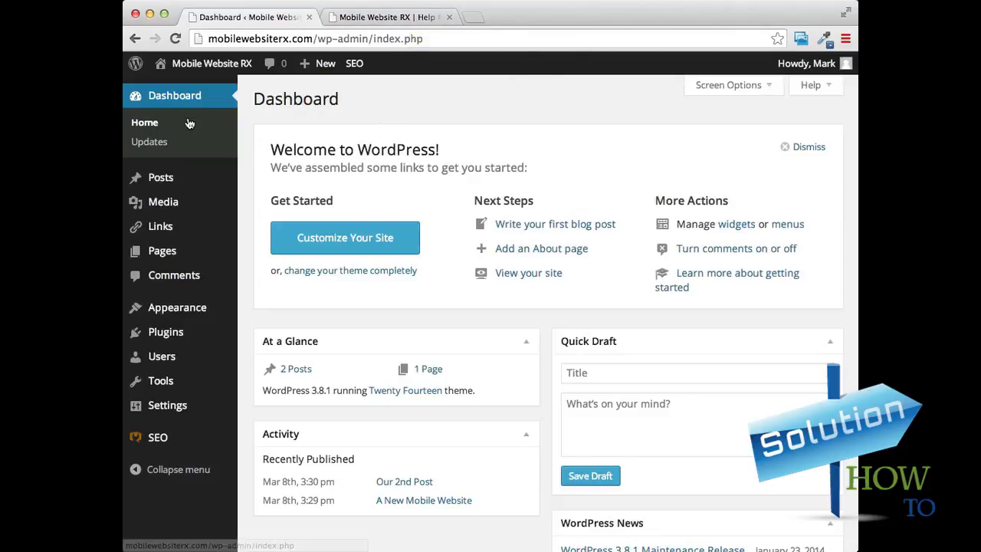
{"action": "mouse_move", "coordinate": [172, 314]}
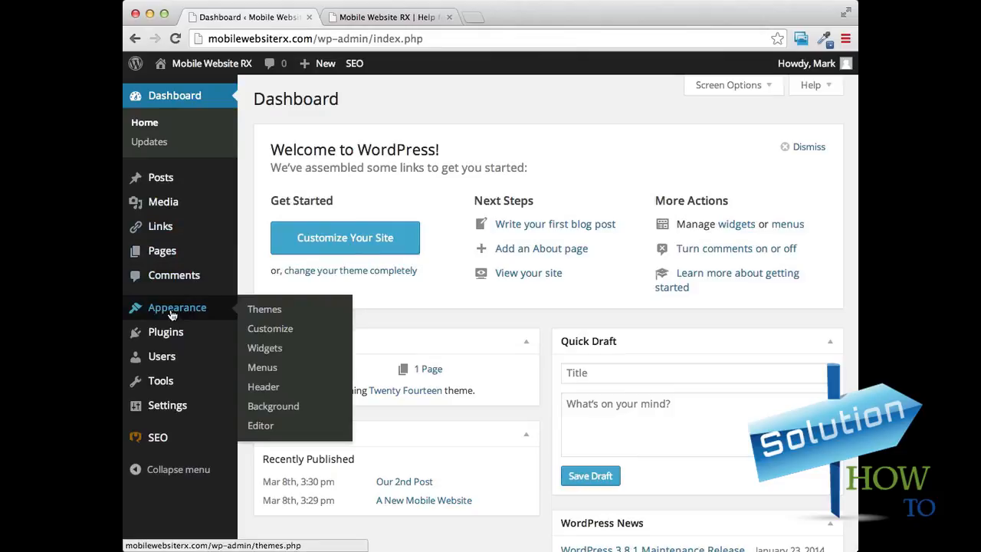
{"action": "left_click", "coordinate": [265, 349]}
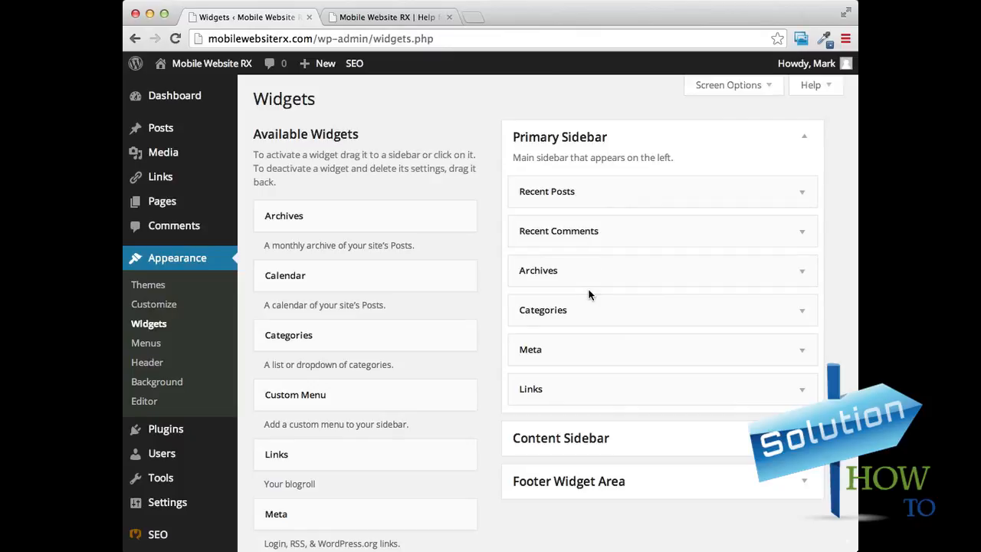
Step: Compare the live site's sidebar sections with the widgets listed in the Primary Sidebar area
{"action": "left_click", "coordinate": [365, 20]}
{"action": "scroll", "coordinate": [201, 299], "scroll_direction": "down", "scroll_amount": 3}
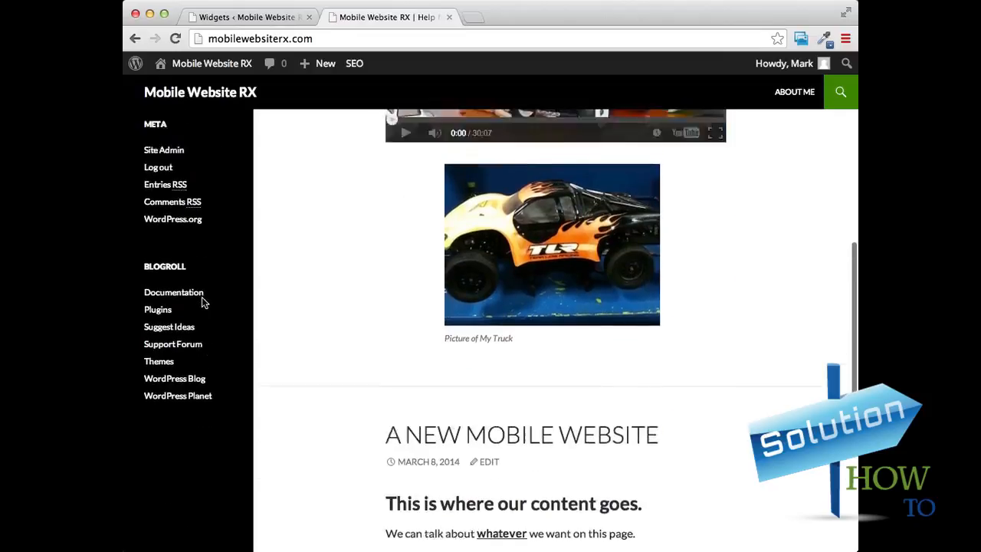
{"action": "scroll", "coordinate": [201, 299], "scroll_direction": "up", "scroll_amount": 6}
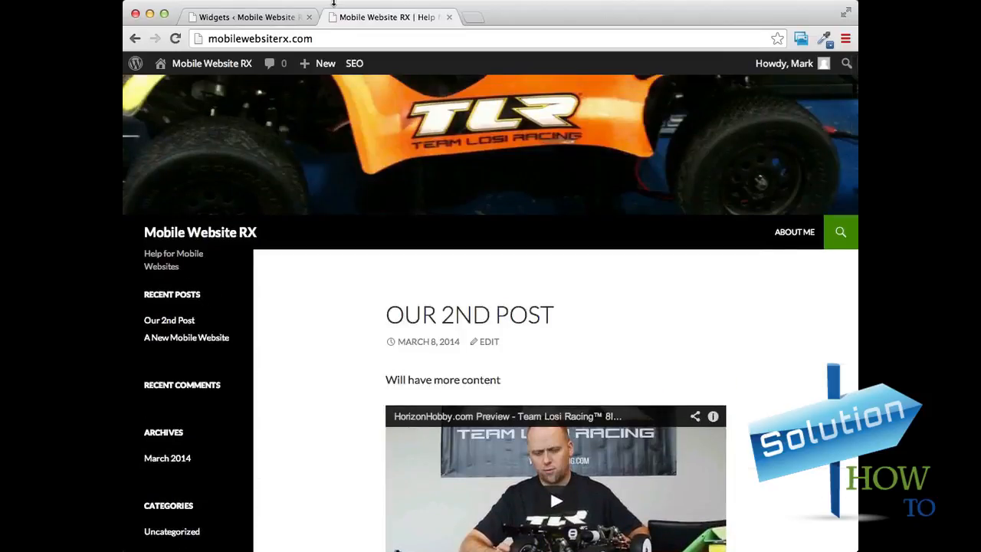
{"action": "left_click", "coordinate": [256, 20]}
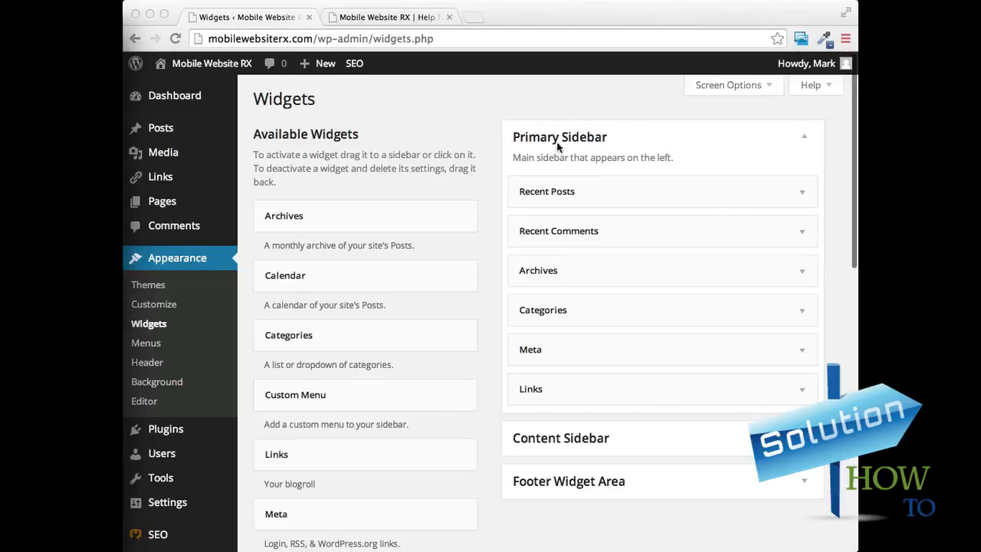
{"action": "scroll", "coordinate": [723, 222], "scroll_direction": "down", "scroll_amount": 1}
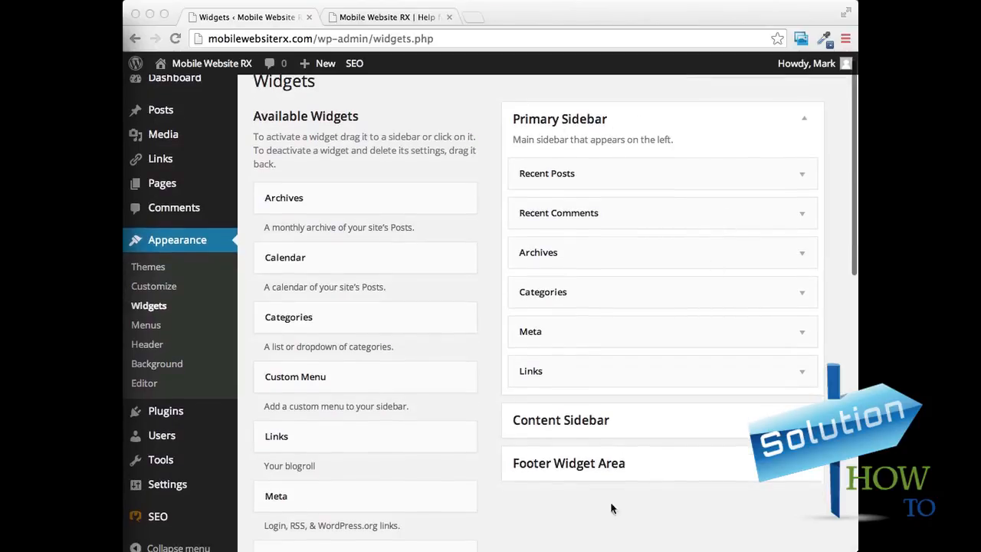
{"action": "left_click", "coordinate": [805, 470]}
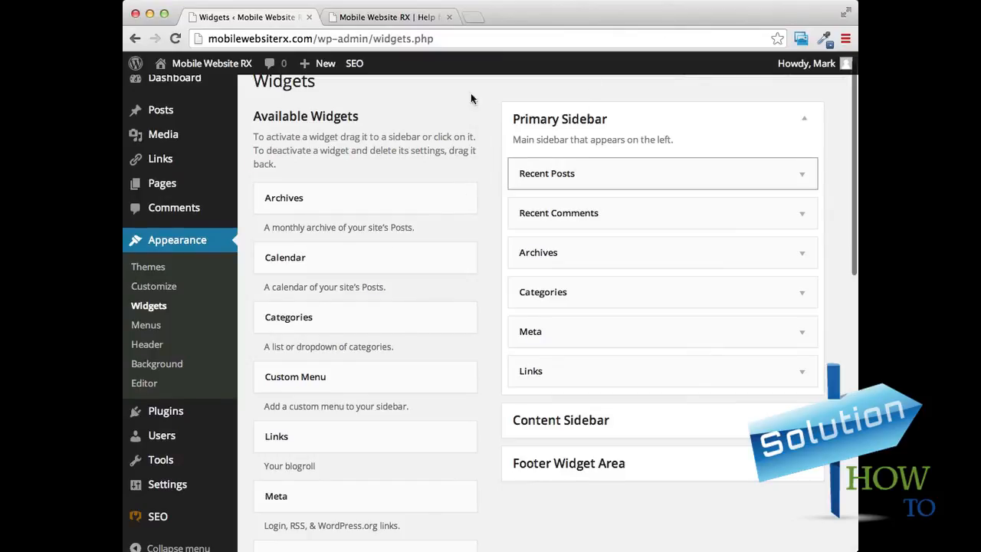
{"action": "left_click", "coordinate": [387, 16]}
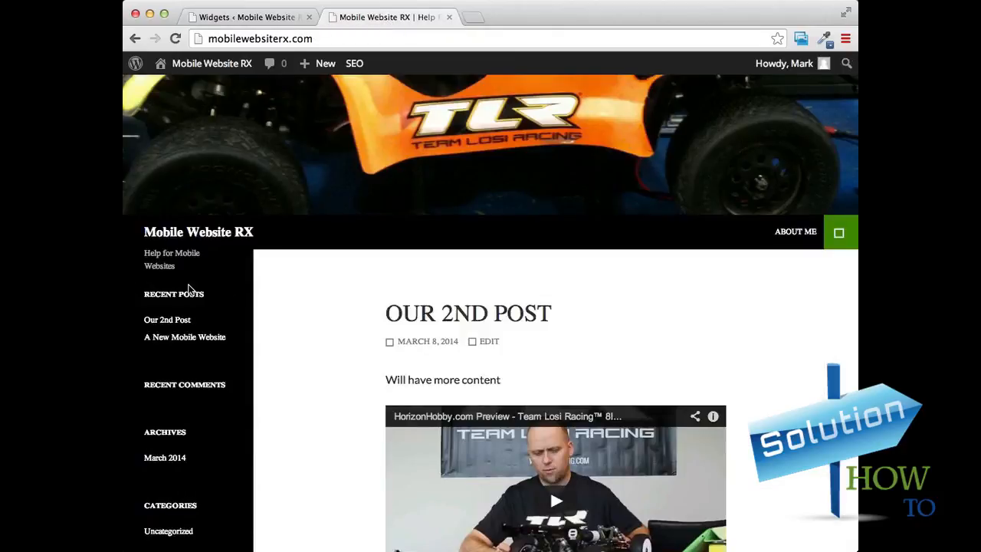
{"action": "scroll", "coordinate": [189, 287], "scroll_direction": "down", "scroll_amount": 5}
{"action": "scroll", "coordinate": [188, 286], "scroll_direction": "up", "scroll_amount": 5}
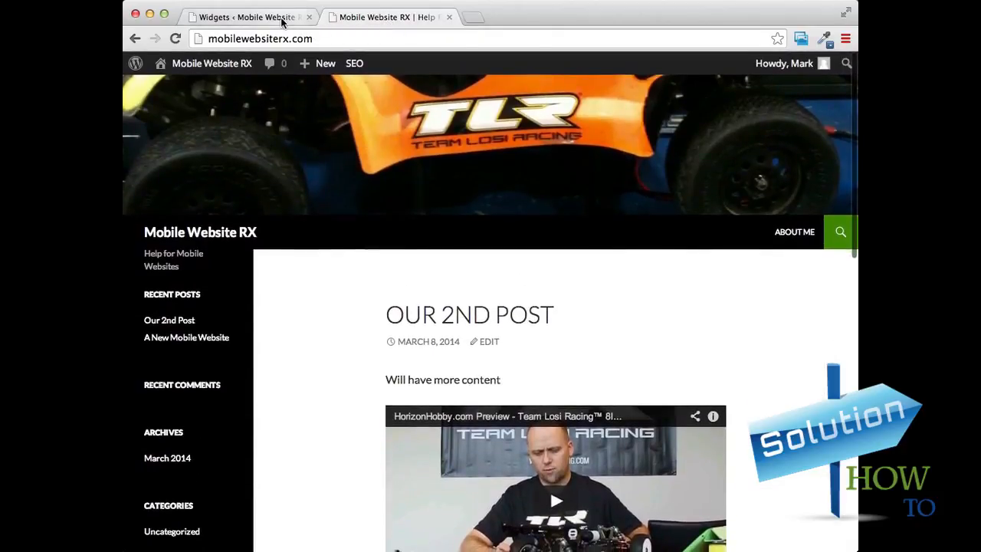
Step: Remove the Recent Comments, Categories, Meta, Links and Archives widgets from the Primary Sidebar
{"action": "left_click", "coordinate": [282, 21]}
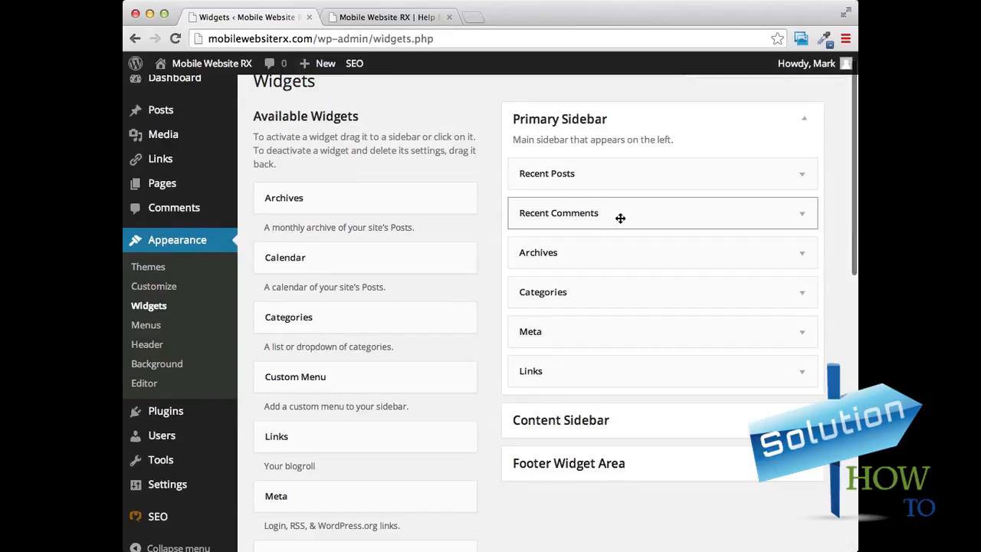
{"action": "left_click_drag", "start_coordinate": [688, 215], "coordinate": [346, 241]}
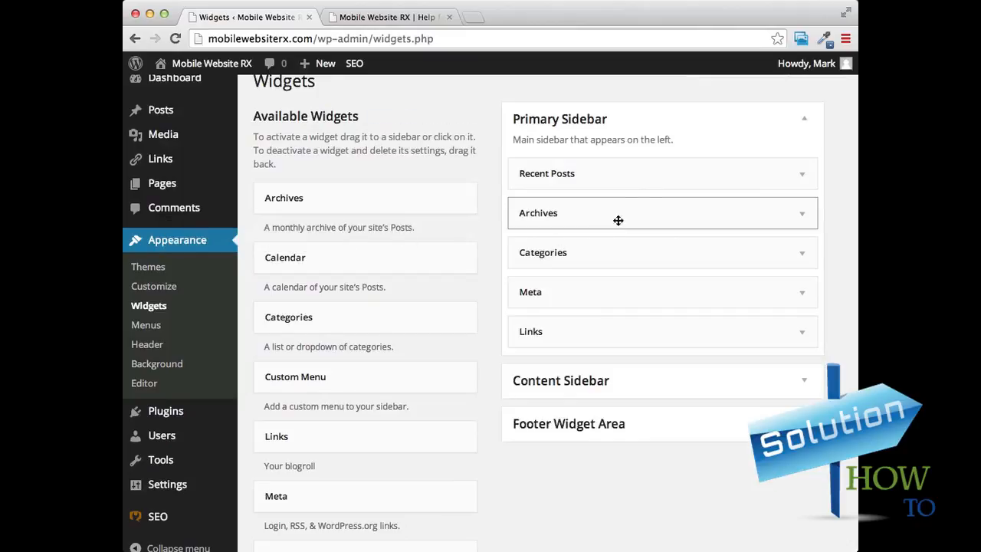
{"action": "left_click_drag", "start_coordinate": [636, 248], "coordinate": [340, 269]}
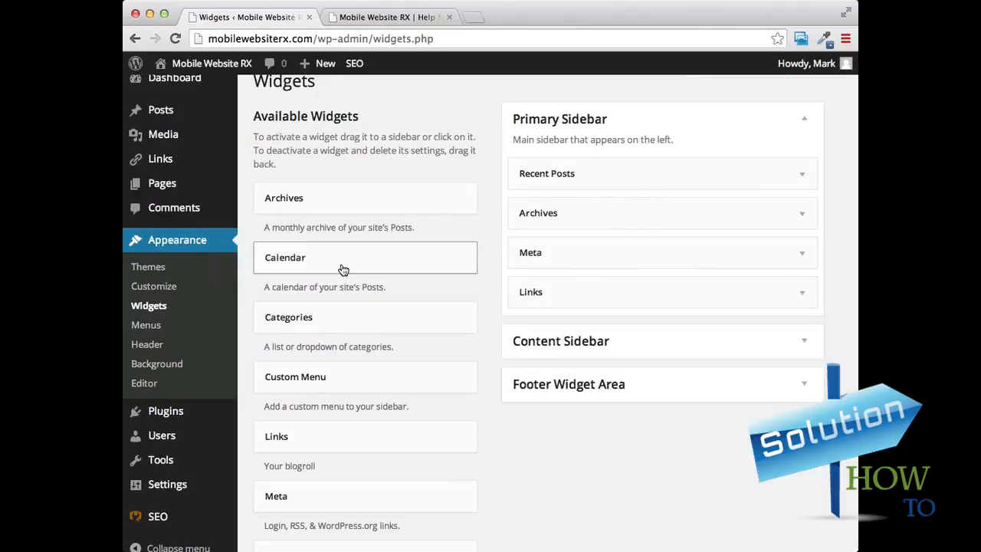
{"action": "left_click_drag", "start_coordinate": [619, 256], "coordinate": [351, 272]}
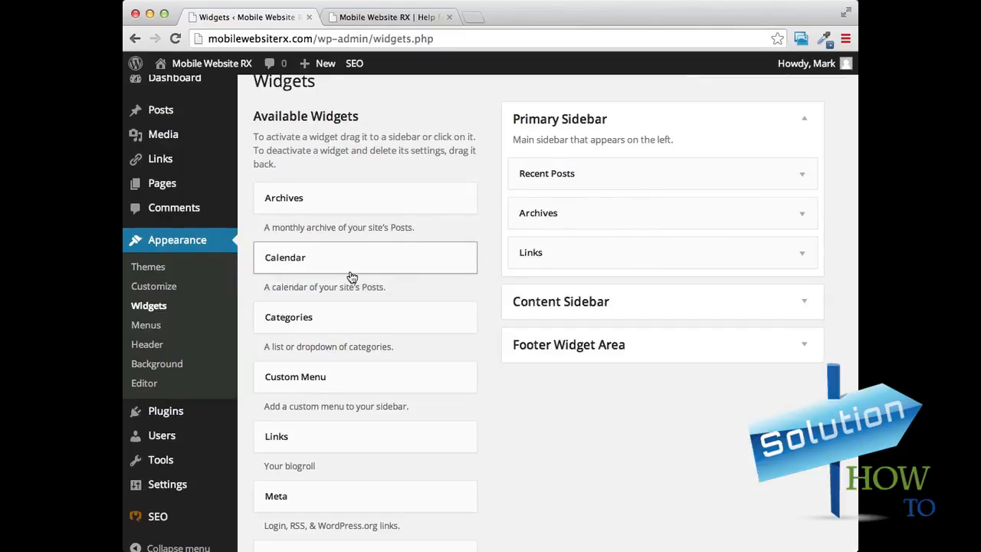
{"action": "left_click_drag", "start_coordinate": [668, 254], "coordinate": [380, 288]}
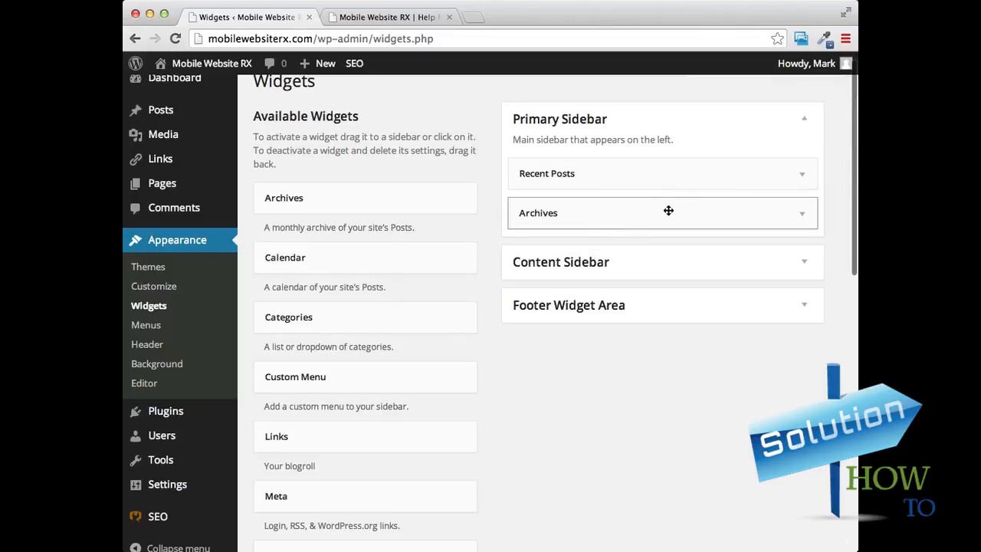
{"action": "left_click_drag", "start_coordinate": [666, 212], "coordinate": [375, 281]}
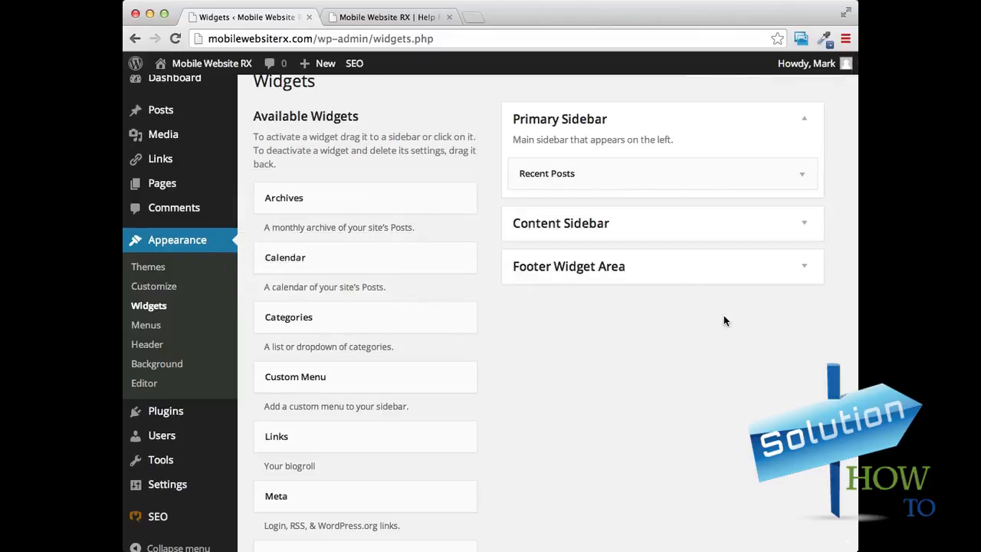
Step: Reload the live site's home page and check which sections its sidebar shows
{"action": "left_click", "coordinate": [387, 17]}
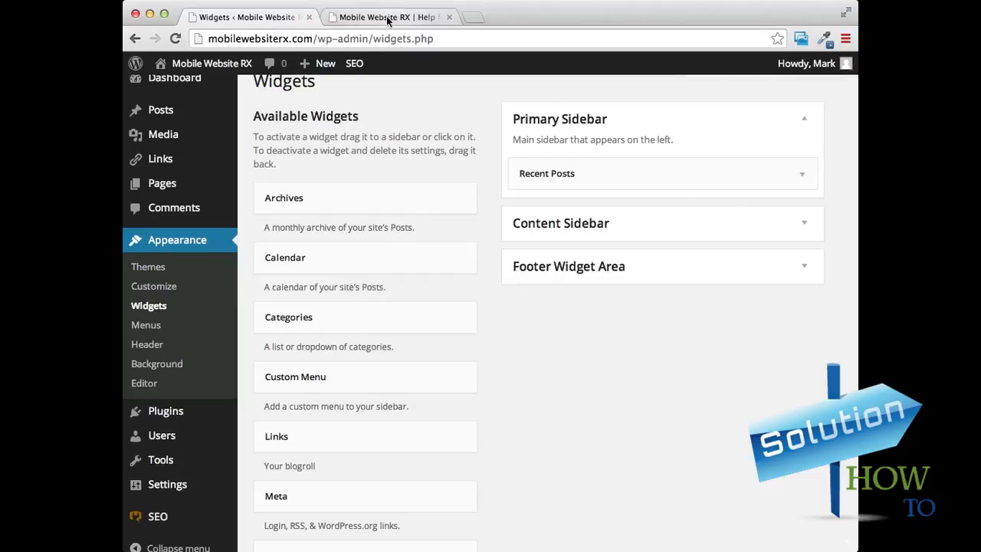
{"action": "scroll", "coordinate": [184, 306], "scroll_direction": "down", "scroll_amount": 5}
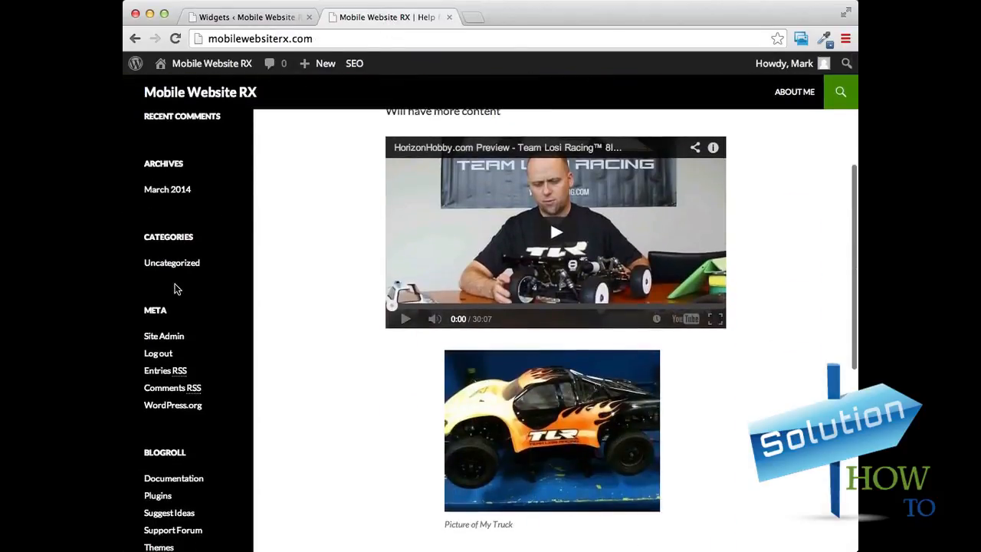
{"action": "scroll", "coordinate": [176, 287], "scroll_direction": "up", "scroll_amount": 5}
{"action": "left_click", "coordinate": [175, 38]}
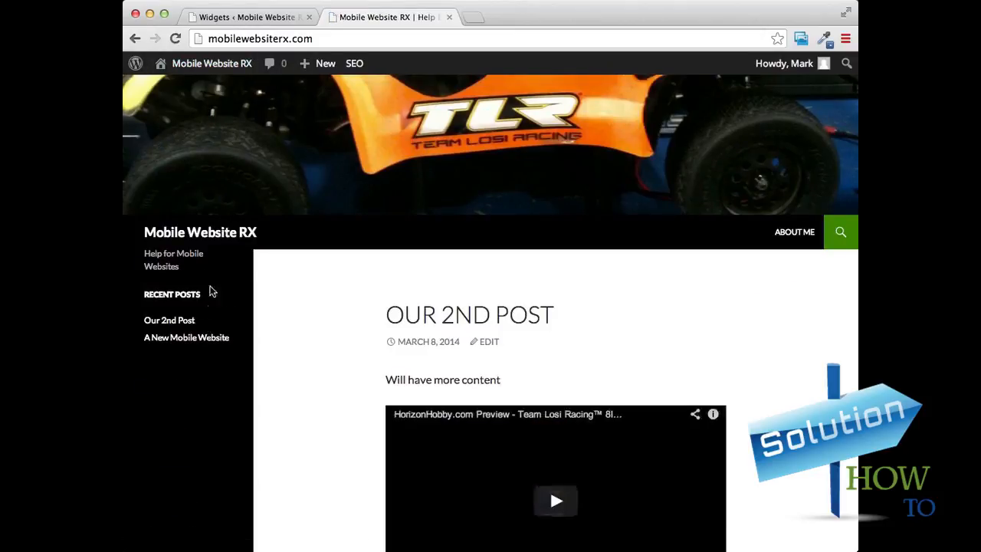
{"action": "scroll", "coordinate": [191, 268], "scroll_direction": "down", "scroll_amount": 3}
{"action": "scroll", "coordinate": [184, 270], "scroll_direction": "up", "scroll_amount": 3}
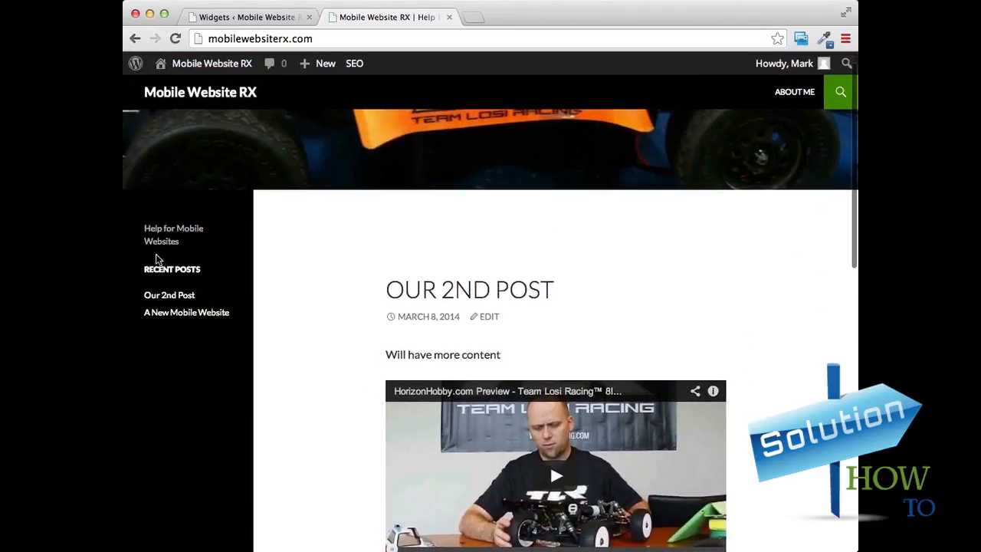
{"action": "scroll", "coordinate": [182, 328], "scroll_direction": "up", "scroll_amount": 1}
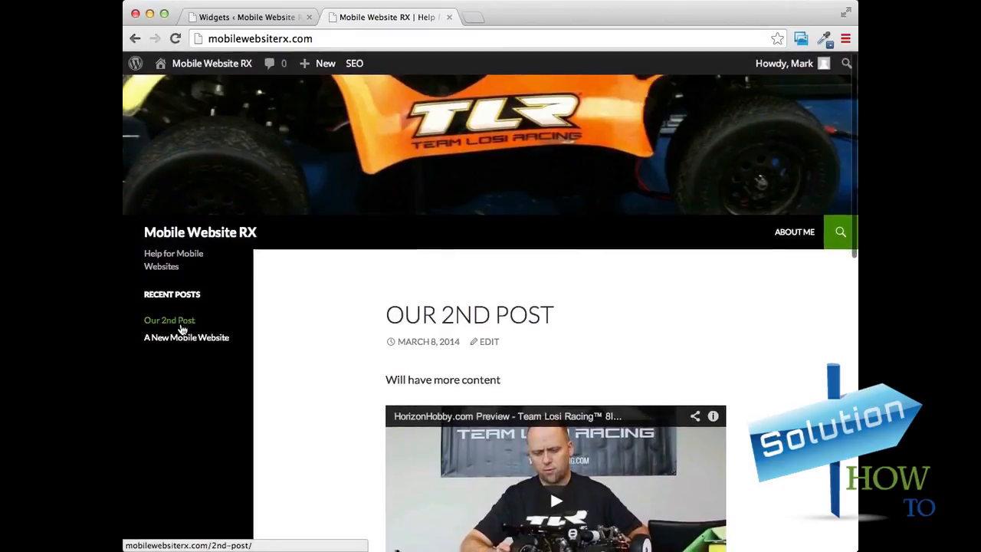
{"action": "scroll", "coordinate": [182, 328], "scroll_direction": "down", "scroll_amount": 3}
{"action": "scroll", "coordinate": [181, 326], "scroll_direction": "up", "scroll_amount": 2}
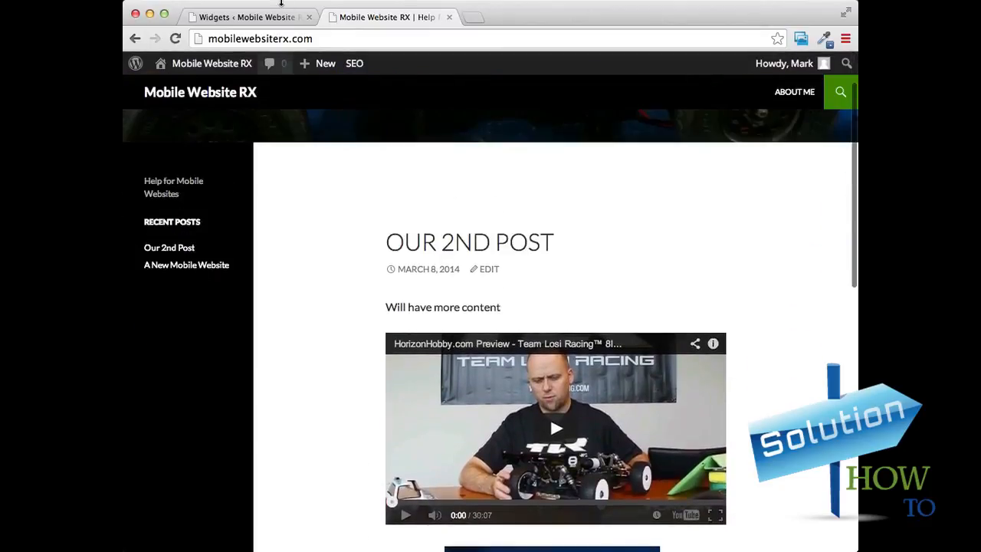
Step: Add a Text widget to the Primary Sidebar, directly below Recent Posts
{"action": "left_click", "coordinate": [259, 19]}
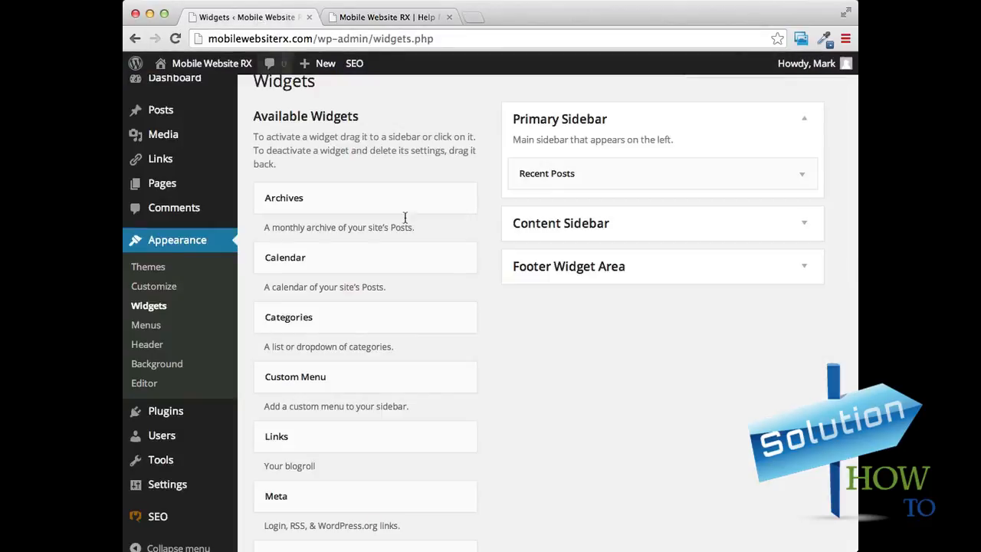
{"action": "scroll", "coordinate": [500, 311], "scroll_direction": "down", "scroll_amount": 8}
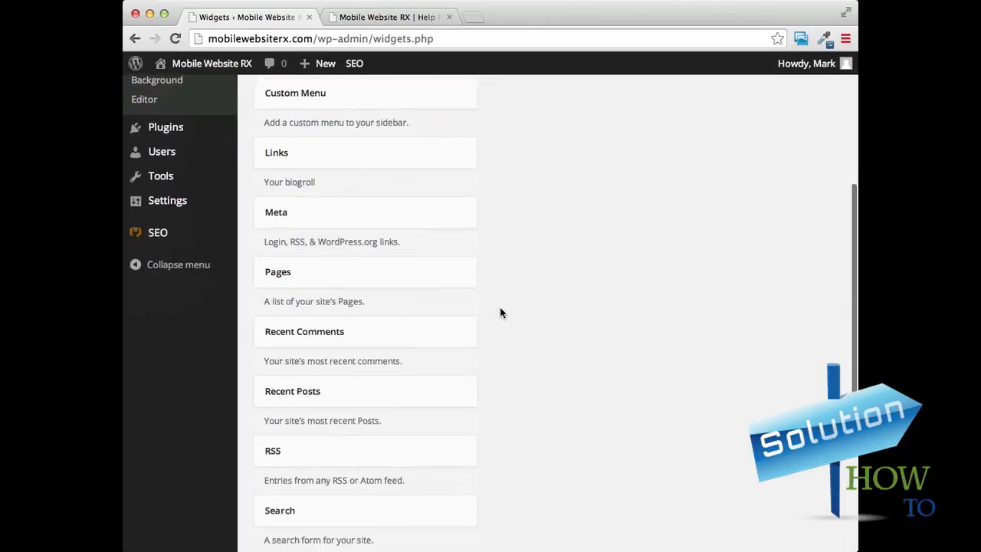
{"action": "scroll", "coordinate": [500, 313], "scroll_direction": "down", "scroll_amount": 5}
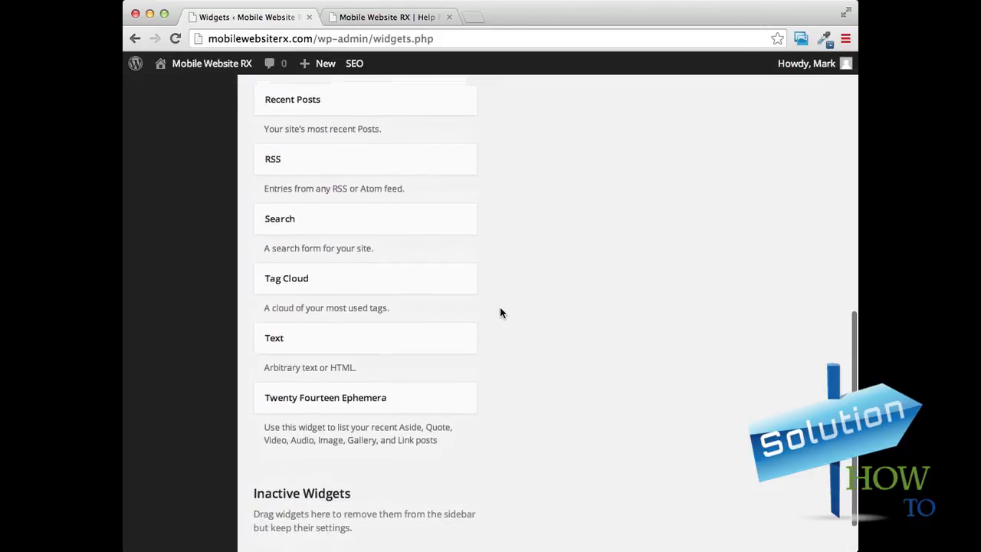
{"action": "scroll", "coordinate": [500, 312], "scroll_direction": "up", "scroll_amount": 1}
{"action": "scroll", "coordinate": [500, 311], "scroll_direction": "up", "scroll_amount": 2}
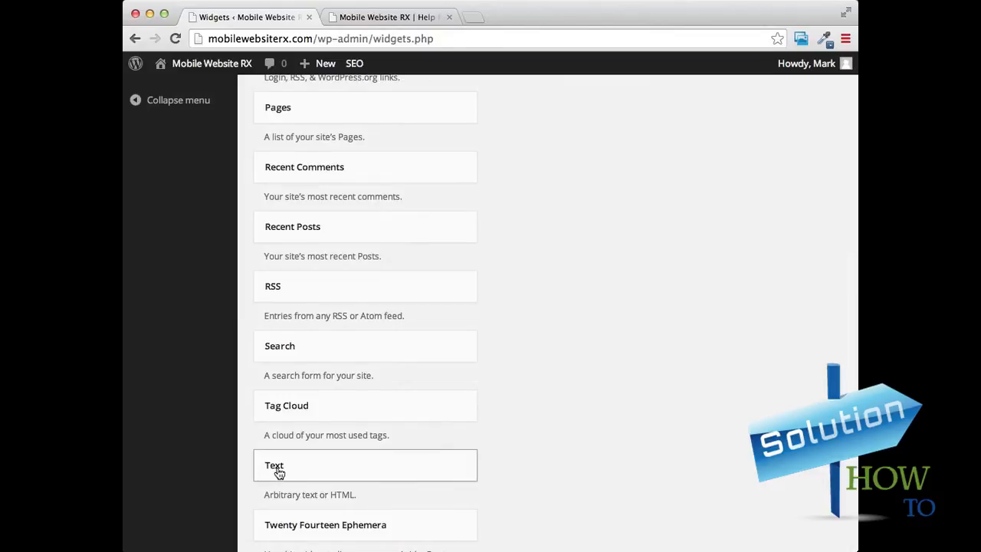
{"action": "left_click_drag", "start_coordinate": [279, 473], "coordinate": [556, 232]}
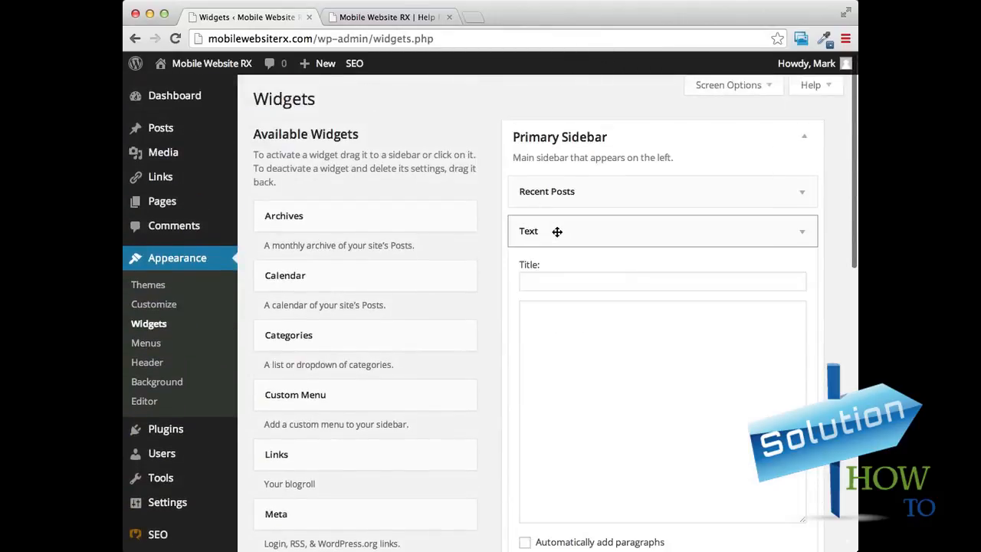
Step: Enter "We can put anything here" as the Text widget's content and save the widget
{"action": "left_click", "coordinate": [597, 329]}
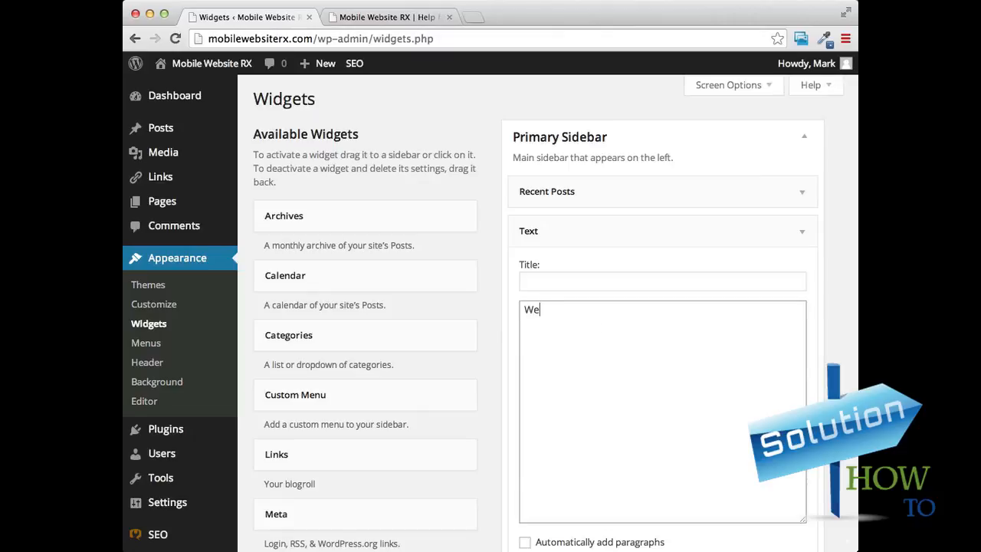
{"action": "type", "text": "ut anything here"}
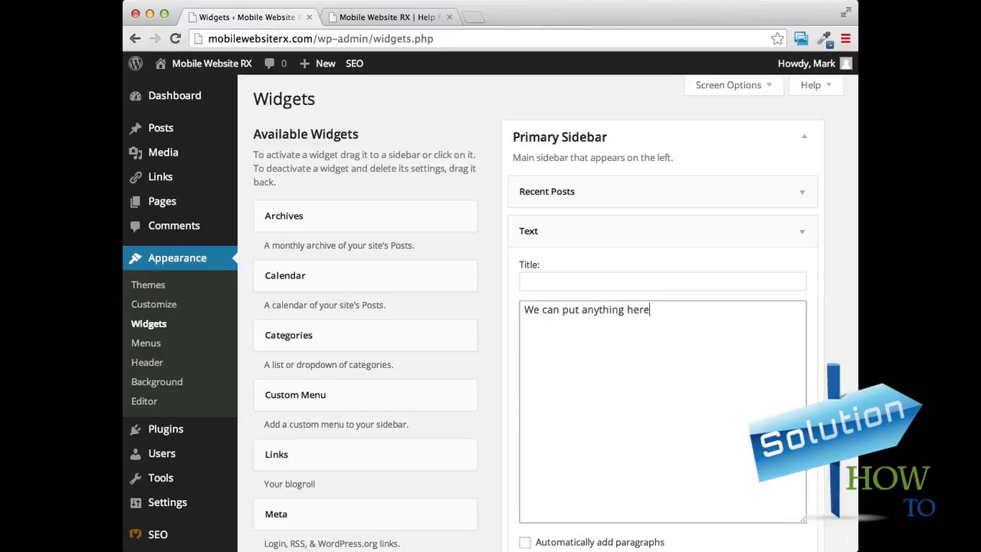
{"action": "scroll", "coordinate": [727, 348], "scroll_direction": "down", "scroll_amount": 5}
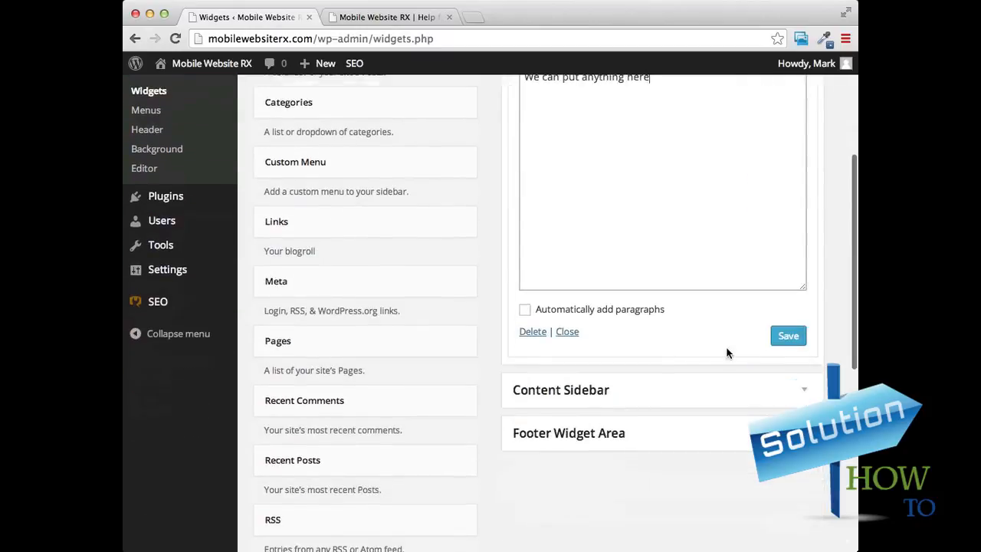
{"action": "left_click", "coordinate": [781, 337]}
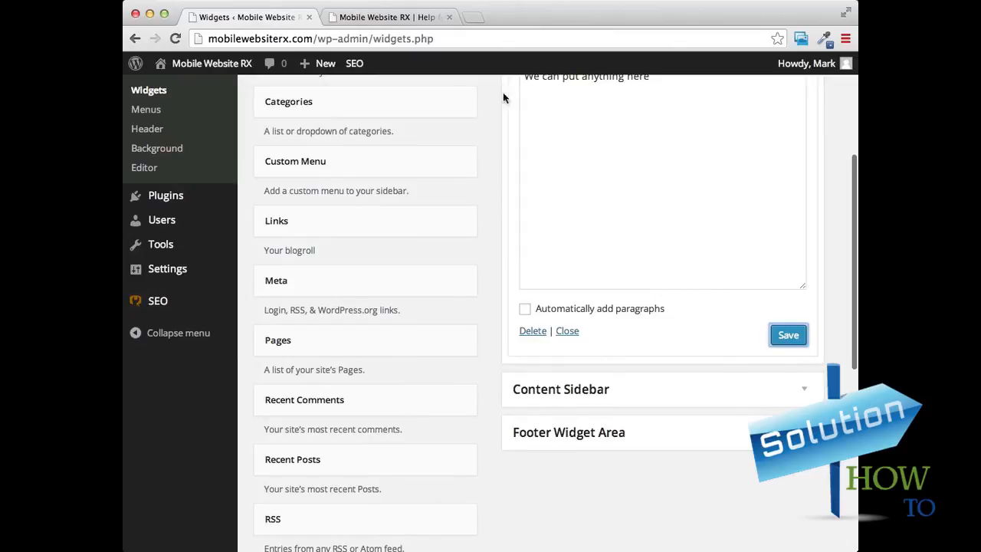
Step: Reload the live site's home page and check the custom text shown in its sidebar
{"action": "left_click", "coordinate": [377, 18]}
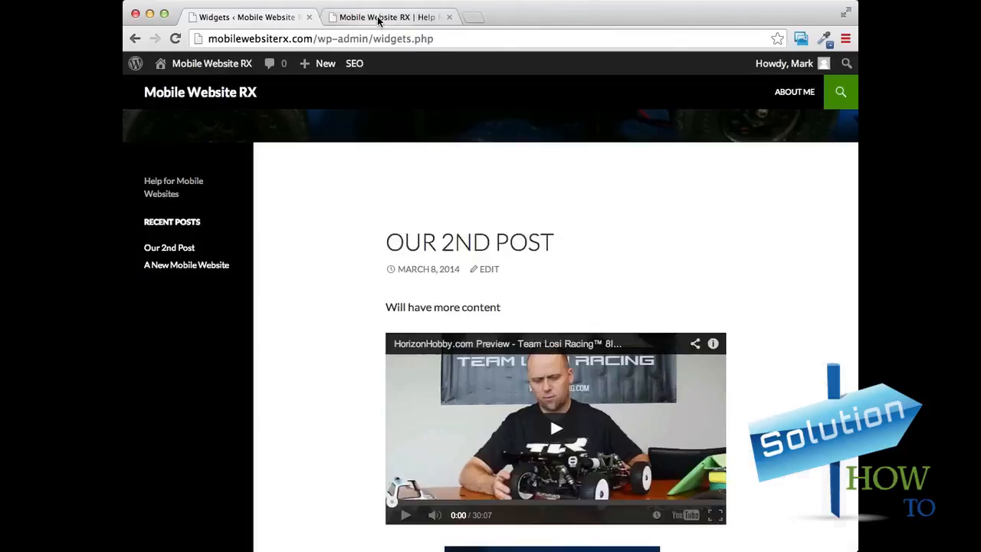
{"action": "left_click", "coordinate": [175, 39]}
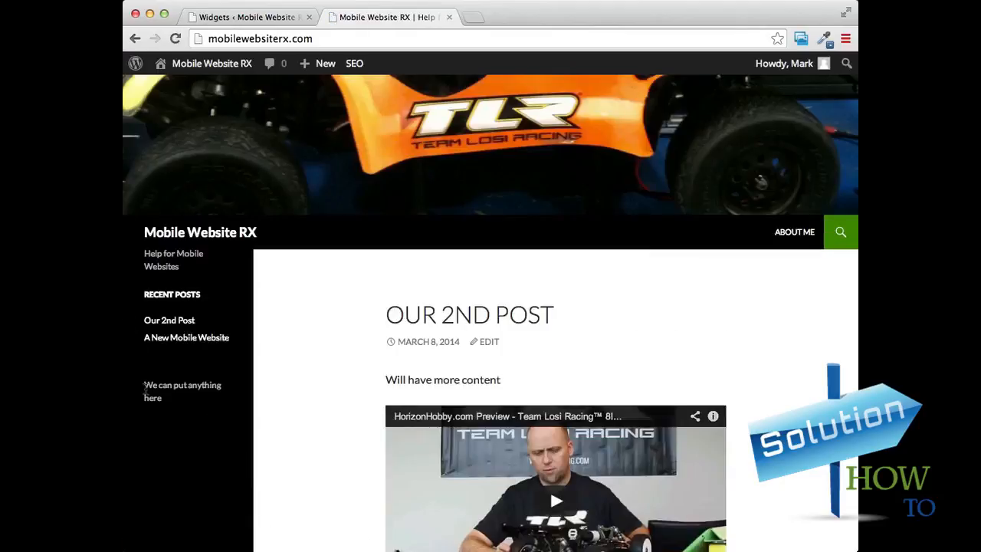
{"action": "left_click_drag", "start_coordinate": [144, 385], "coordinate": [163, 398]}
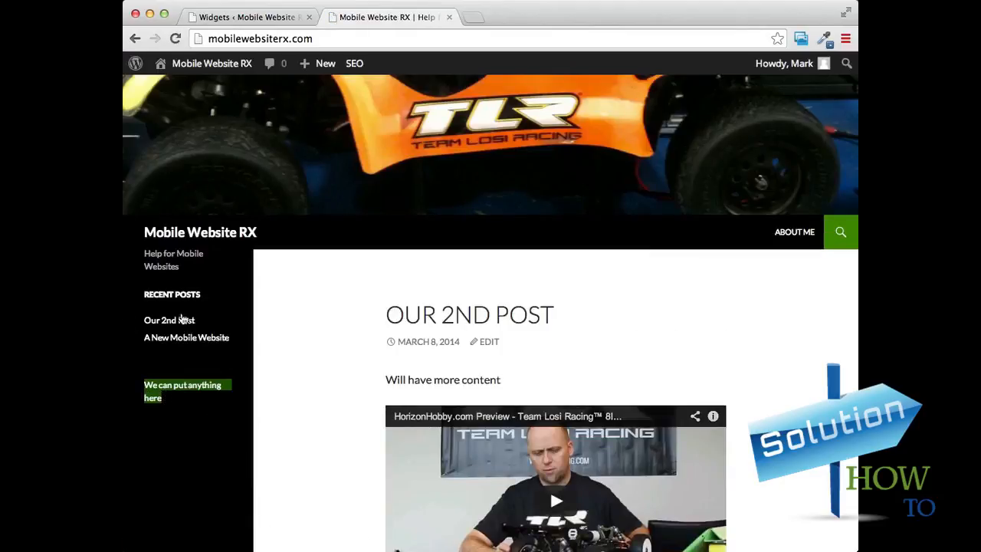
Step: Replace the Text widget in the Primary Sidebar with a Calendar widget directly below Recent Posts
{"action": "left_click", "coordinate": [265, 17]}
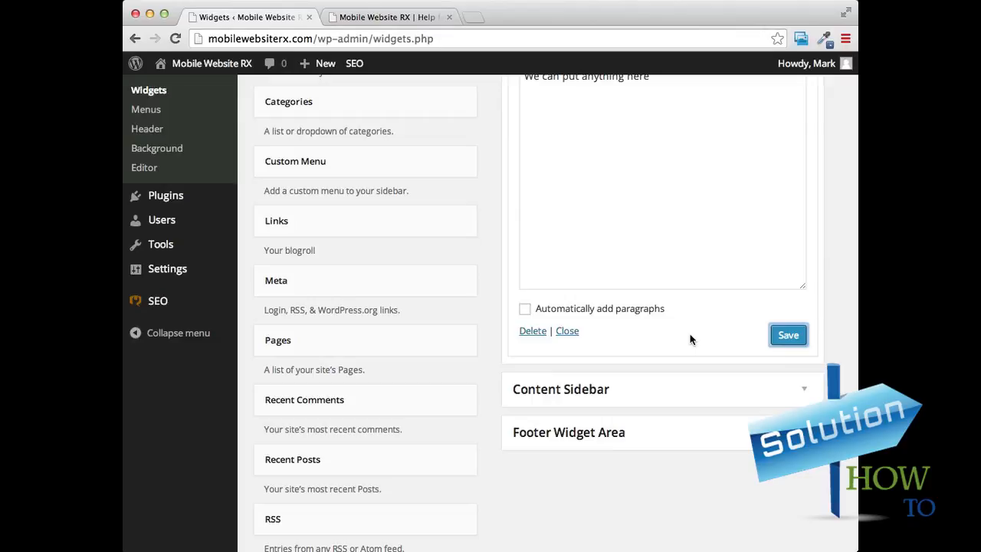
{"action": "scroll", "coordinate": [690, 339], "scroll_direction": "up", "scroll_amount": 5}
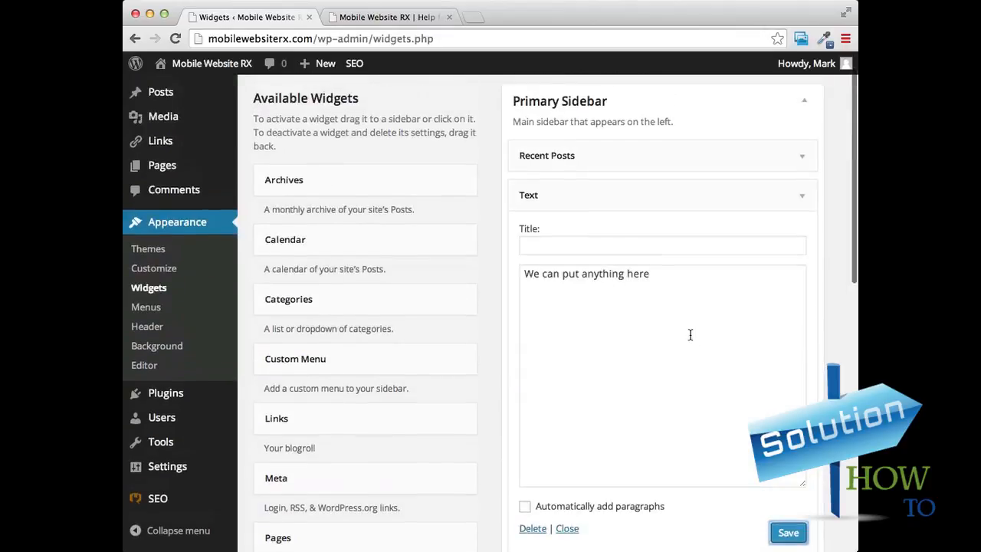
{"action": "left_click", "coordinate": [802, 197]}
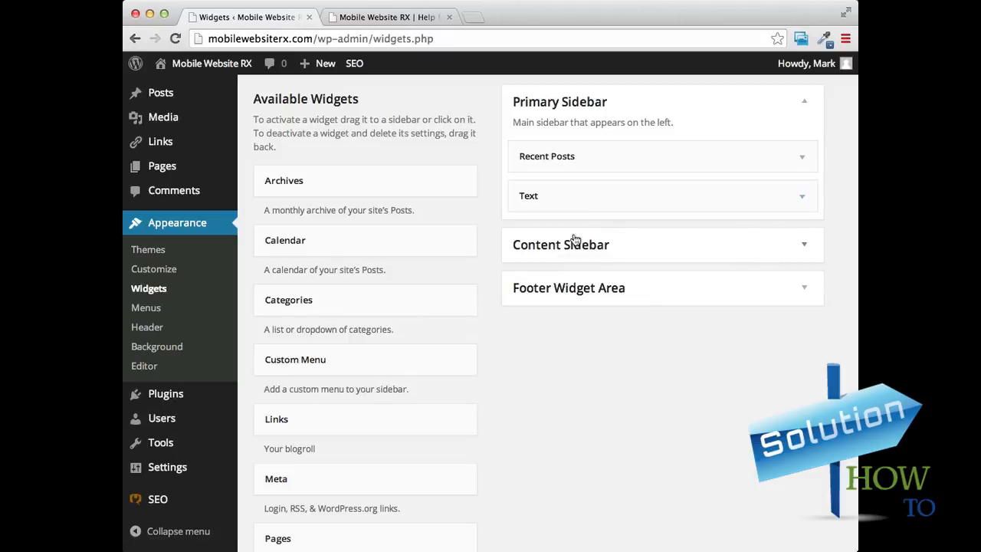
{"action": "left_click_drag", "start_coordinate": [574, 191], "coordinate": [314, 383]}
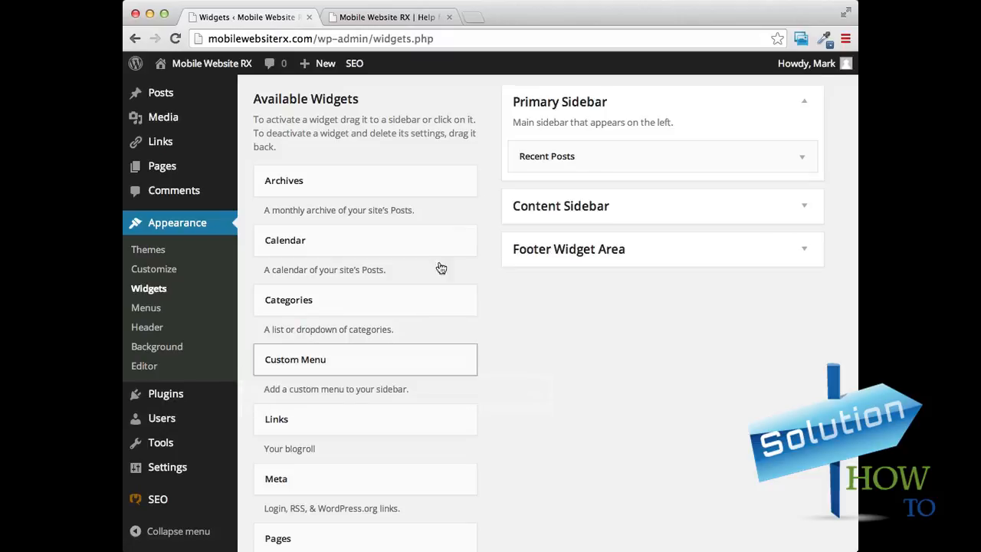
{"action": "left_click_drag", "start_coordinate": [310, 241], "coordinate": [578, 194]}
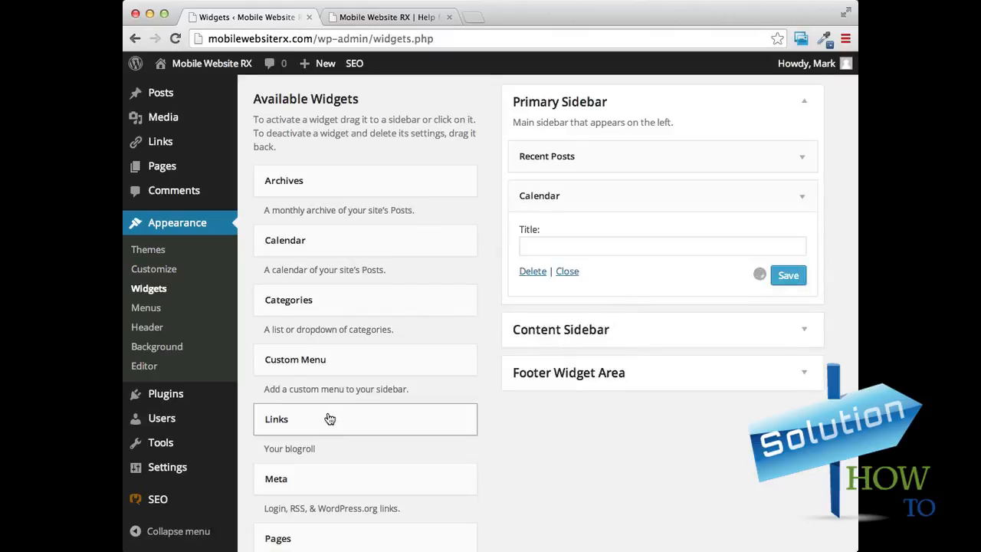
Step: Add a Links widget to the Footer Widget Area
{"action": "scroll", "coordinate": [401, 258], "scroll_direction": "down", "scroll_amount": 4}
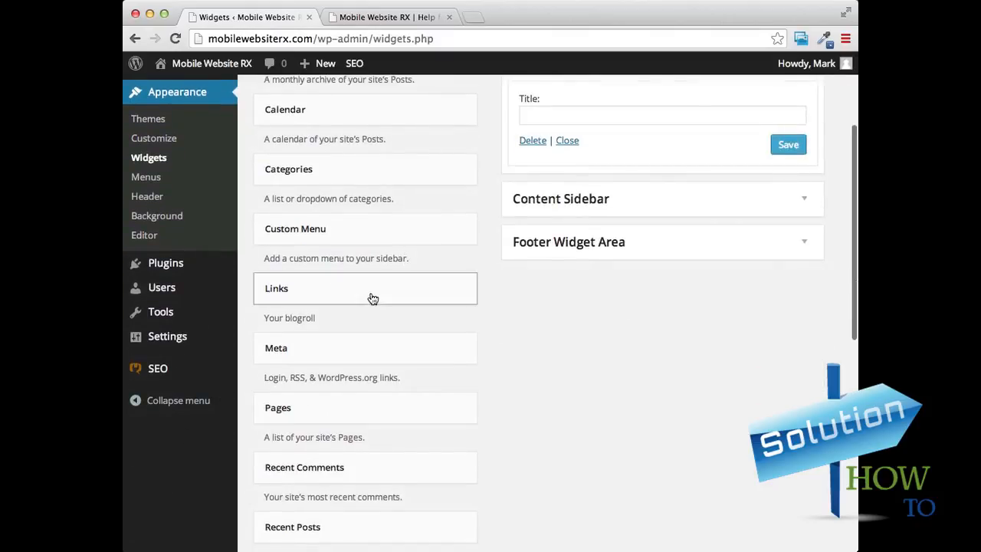
{"action": "scroll", "coordinate": [368, 298], "scroll_direction": "up", "scroll_amount": 4}
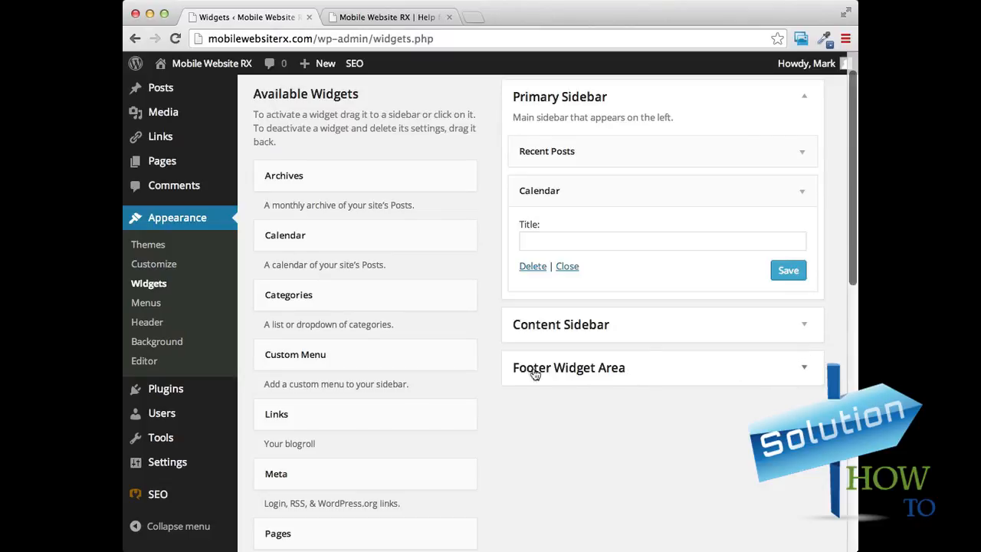
{"action": "left_click", "coordinate": [803, 370]}
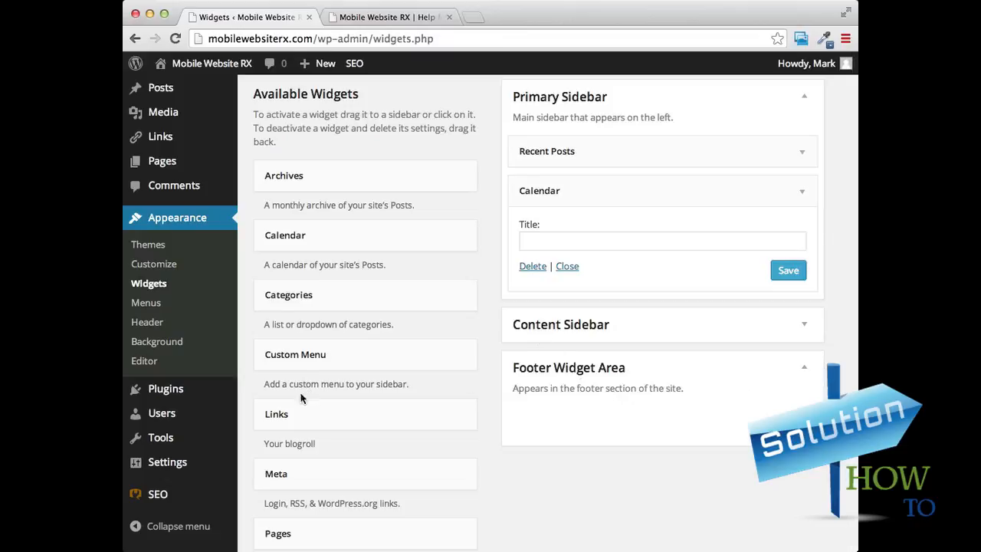
{"action": "left_click_drag", "start_coordinate": [456, 420], "coordinate": [598, 428]}
{"action": "scroll", "coordinate": [451, 380], "scroll_direction": "down", "scroll_amount": 3}
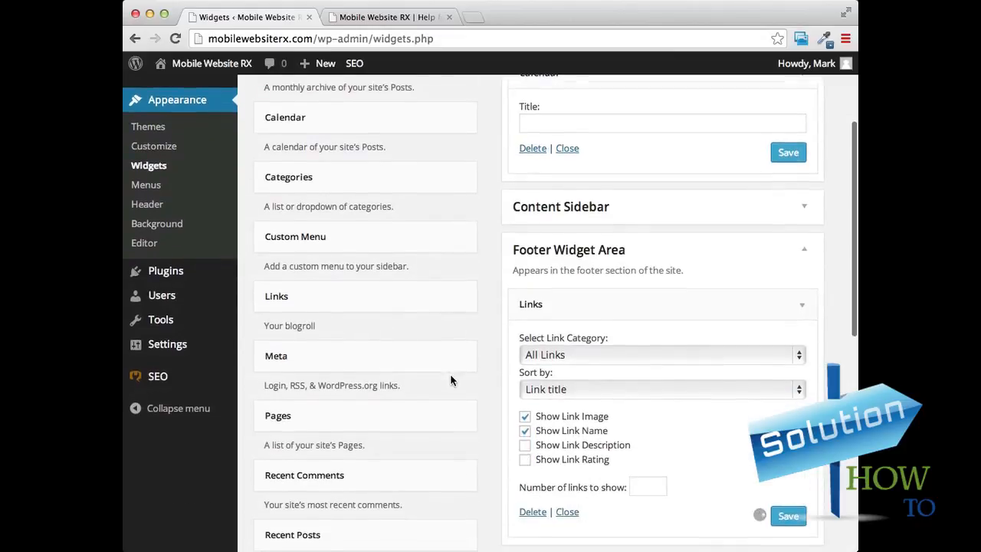
{"action": "scroll", "coordinate": [451, 379], "scroll_direction": "up", "scroll_amount": 5}
{"action": "scroll", "coordinate": [452, 380], "scroll_direction": "down", "scroll_amount": 4}
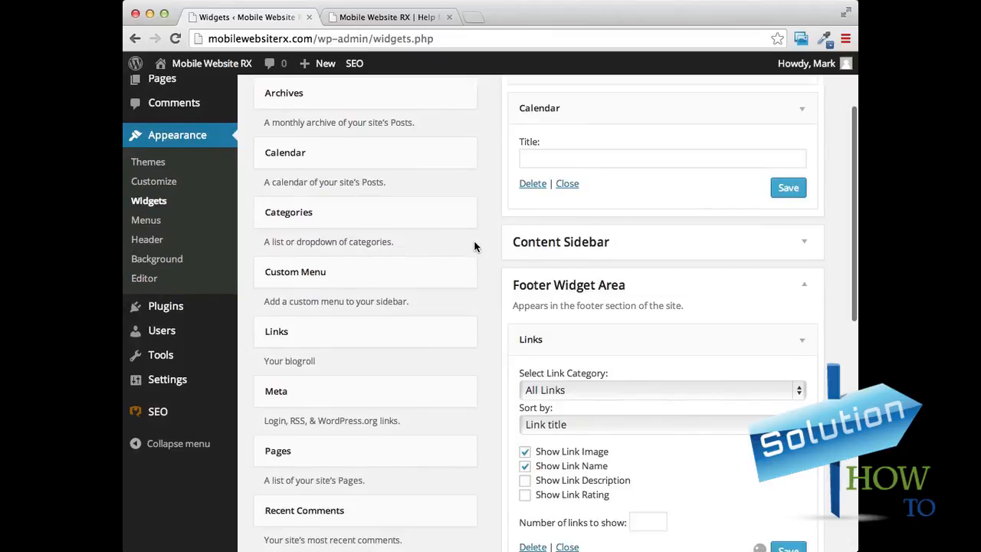
{"action": "scroll", "coordinate": [475, 244], "scroll_direction": "down", "scroll_amount": 3}
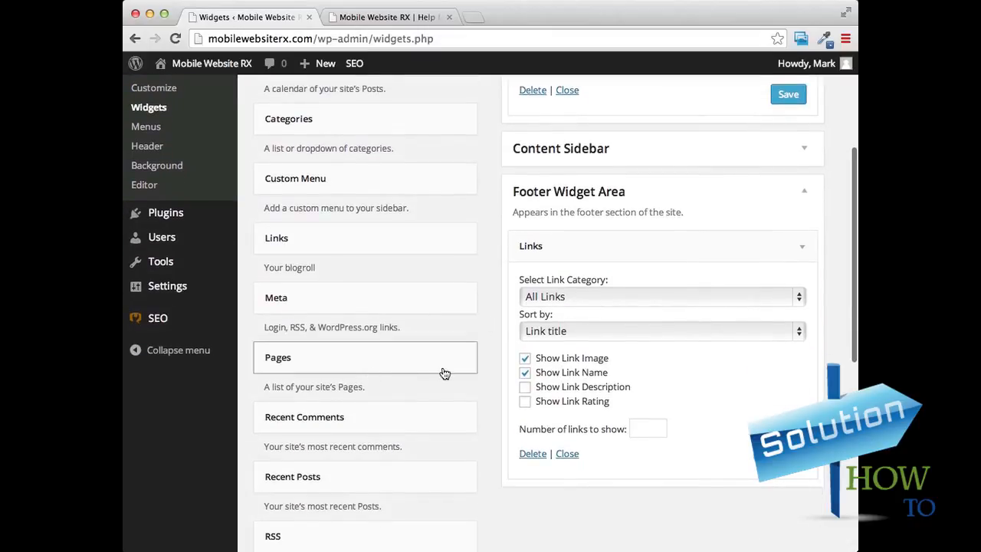
Step: Delete all the existing blogroll links from the site's link list in one bulk action
{"action": "scroll", "coordinate": [445, 373], "scroll_direction": "up", "scroll_amount": 5}
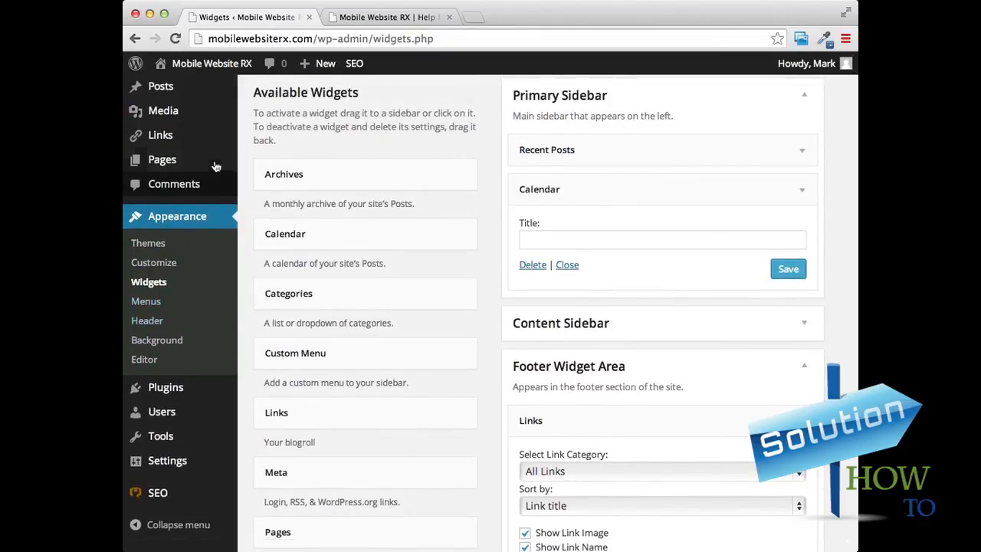
{"action": "left_click", "coordinate": [161, 139]}
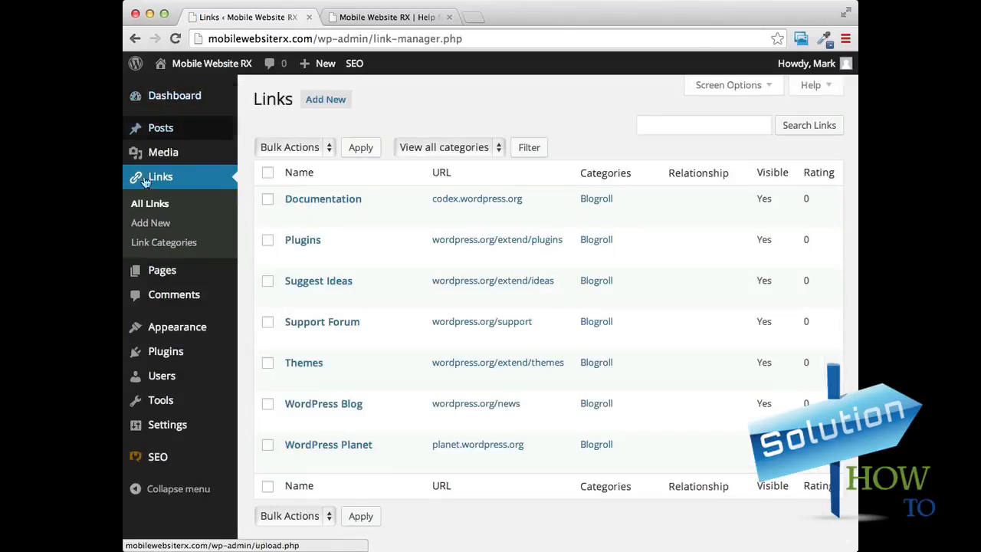
{"action": "scroll", "coordinate": [506, 188], "scroll_direction": "down", "scroll_amount": 1}
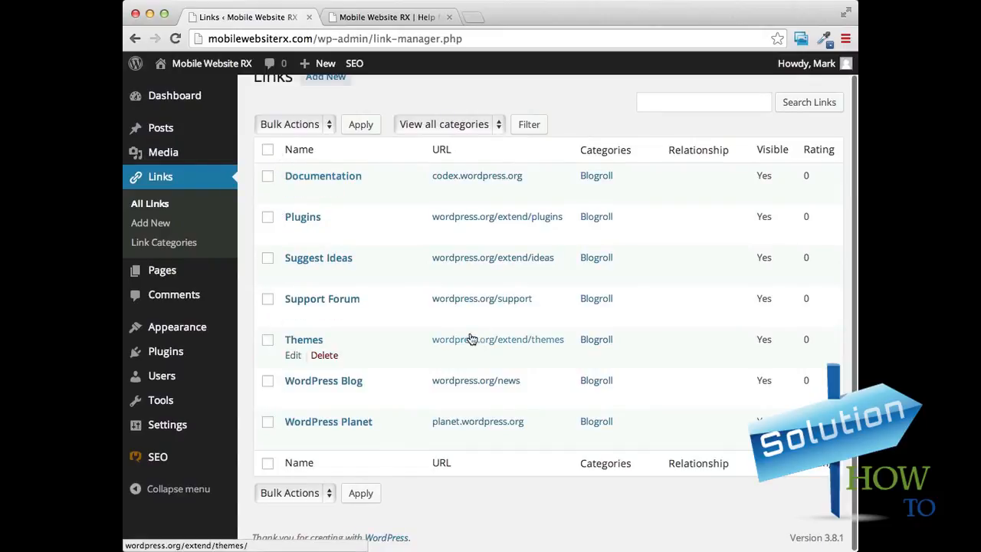
{"action": "left_click", "coordinate": [267, 150]}
{"action": "left_click", "coordinate": [305, 494]}
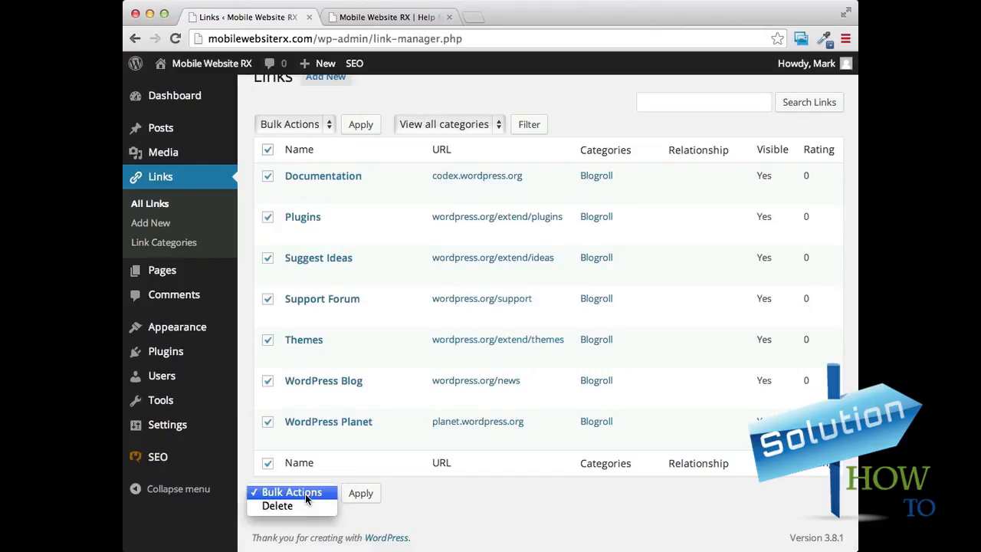
{"action": "left_click", "coordinate": [280, 506]}
{"action": "left_click", "coordinate": [360, 494]}
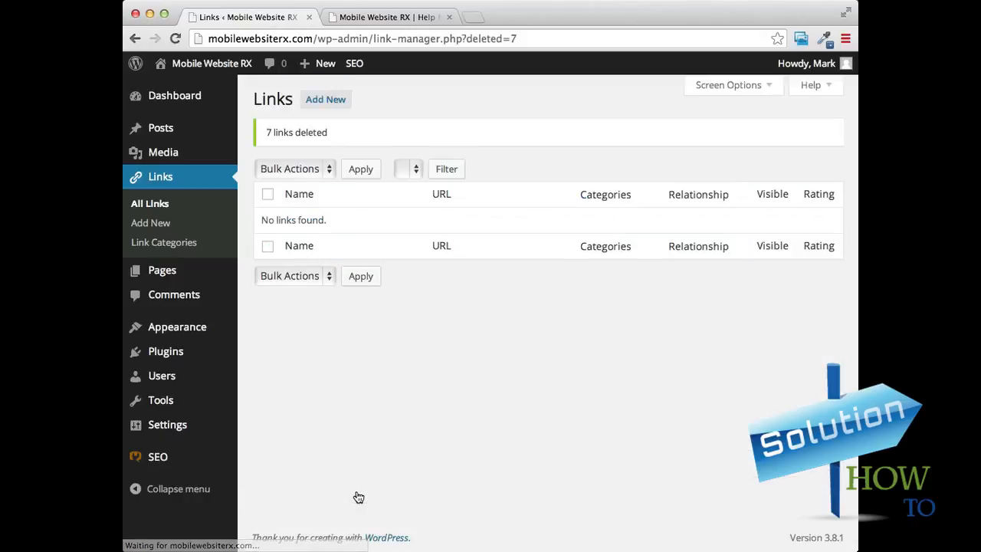
{"action": "left_click", "coordinate": [340, 100]}
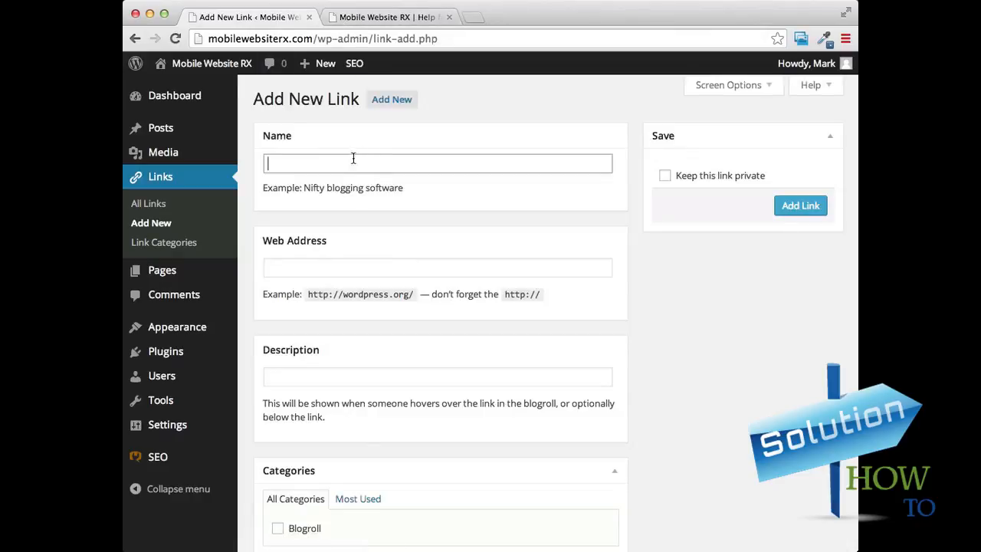
{"action": "left_click", "coordinate": [350, 162]}
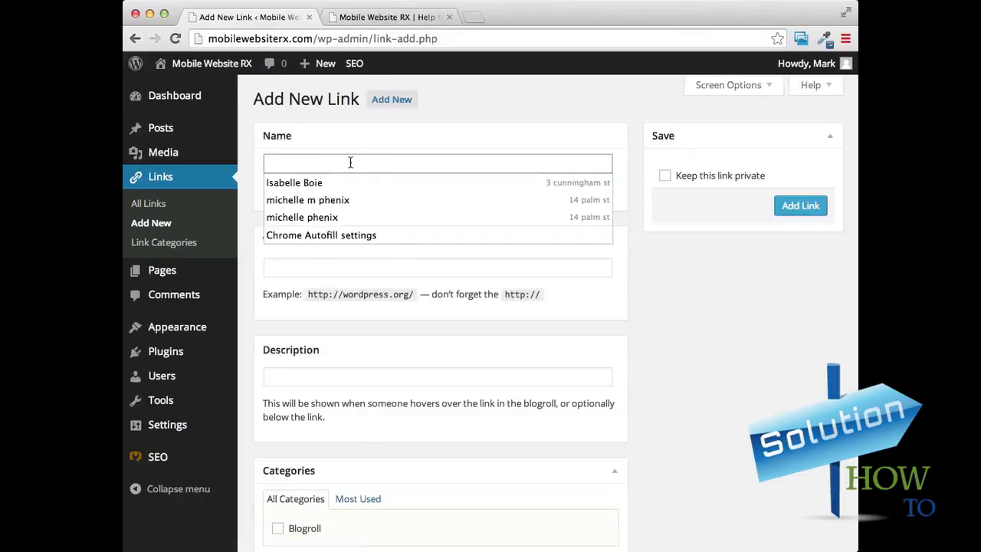
{"action": "left_click", "coordinate": [336, 123]}
{"action": "left_click", "coordinate": [299, 164]}
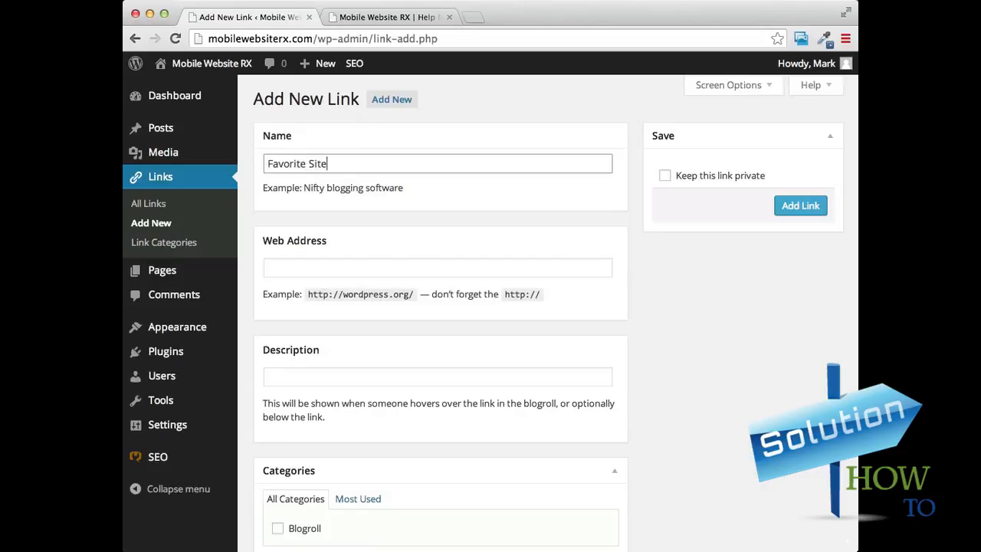
{"action": "left_click", "coordinate": [340, 270]}
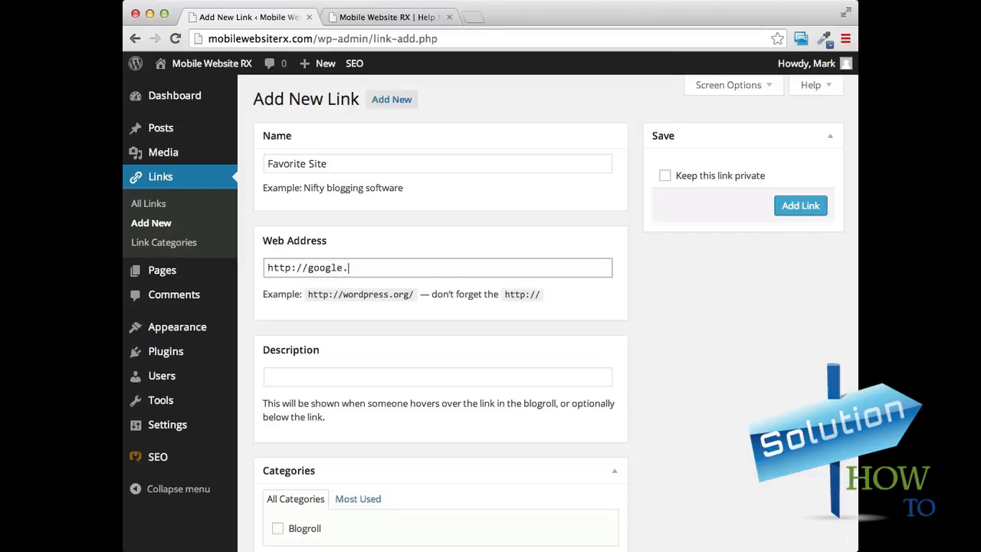
Step: Describe the new link as "This really is my favorite site" and add it to the site
{"action": "scroll", "coordinate": [458, 288], "scroll_direction": "down", "scroll_amount": 4}
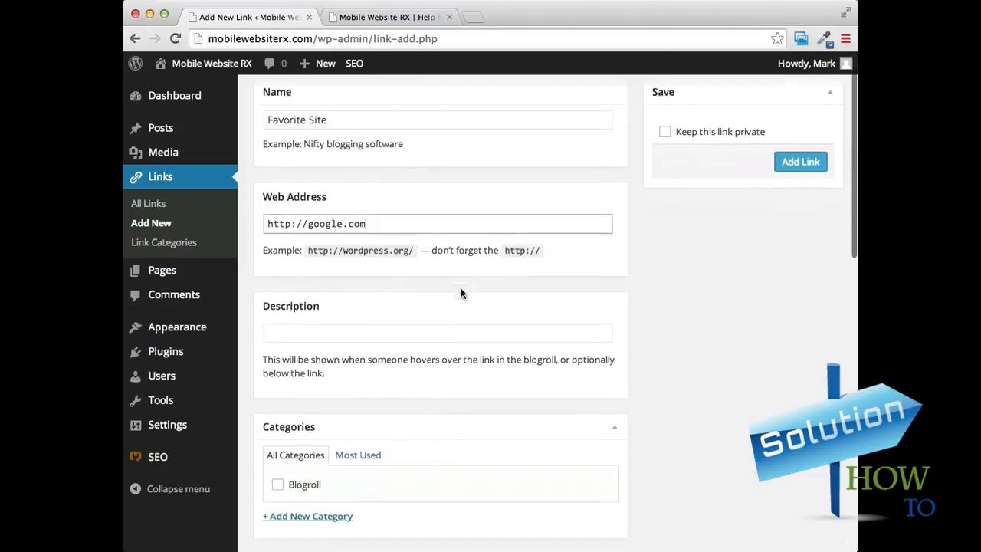
{"action": "left_click", "coordinate": [310, 311]}
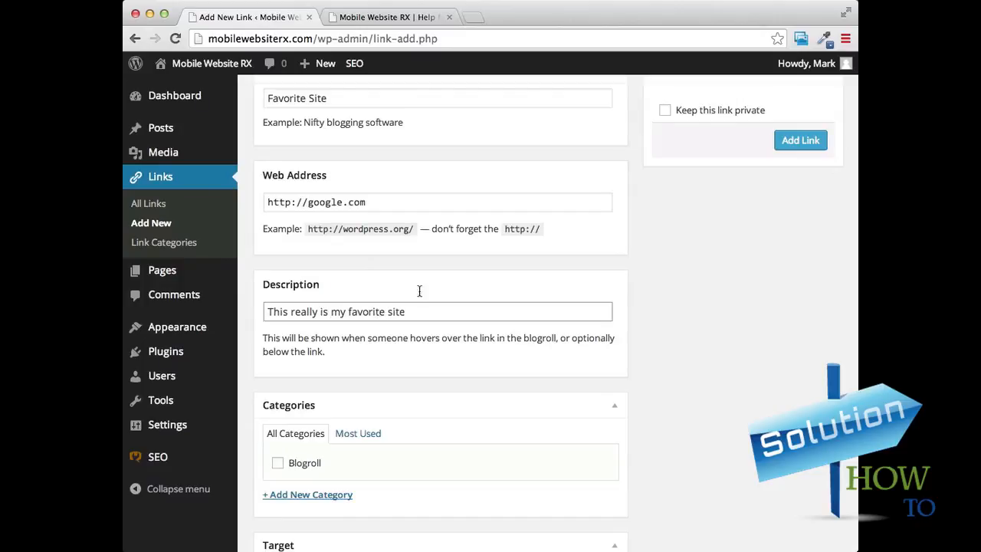
{"action": "scroll", "coordinate": [710, 326], "scroll_direction": "down", "scroll_amount": 10}
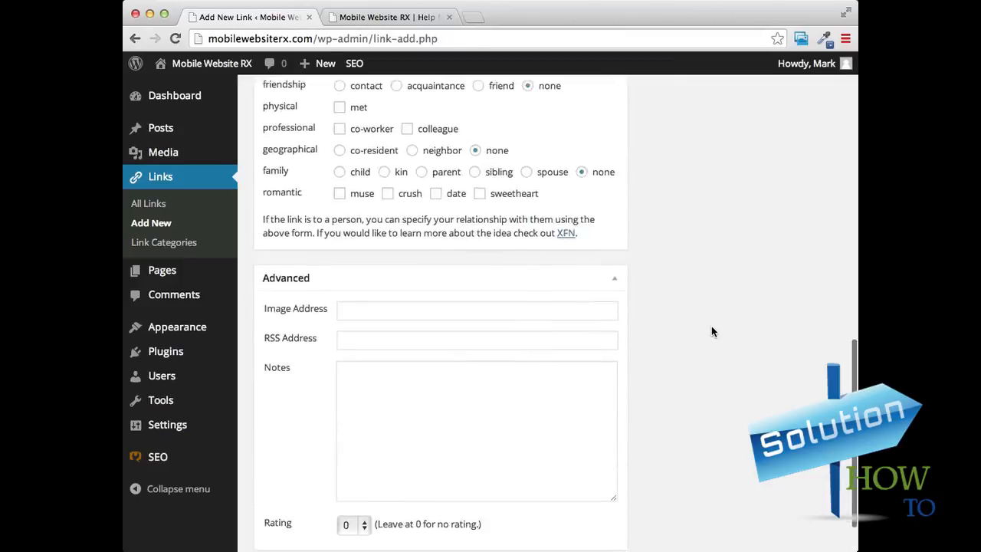
{"action": "scroll", "coordinate": [711, 331], "scroll_direction": "up", "scroll_amount": 10}
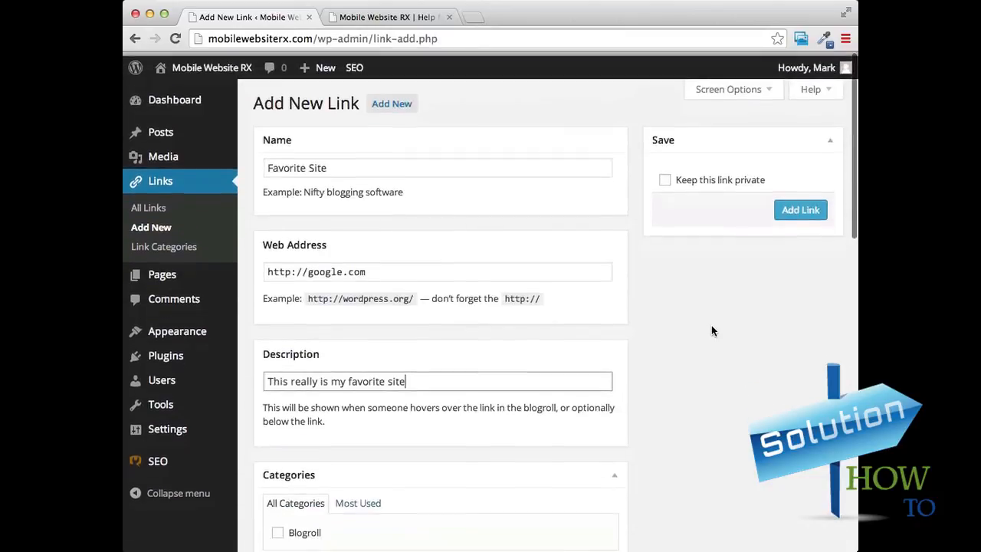
{"action": "left_click", "coordinate": [788, 208]}
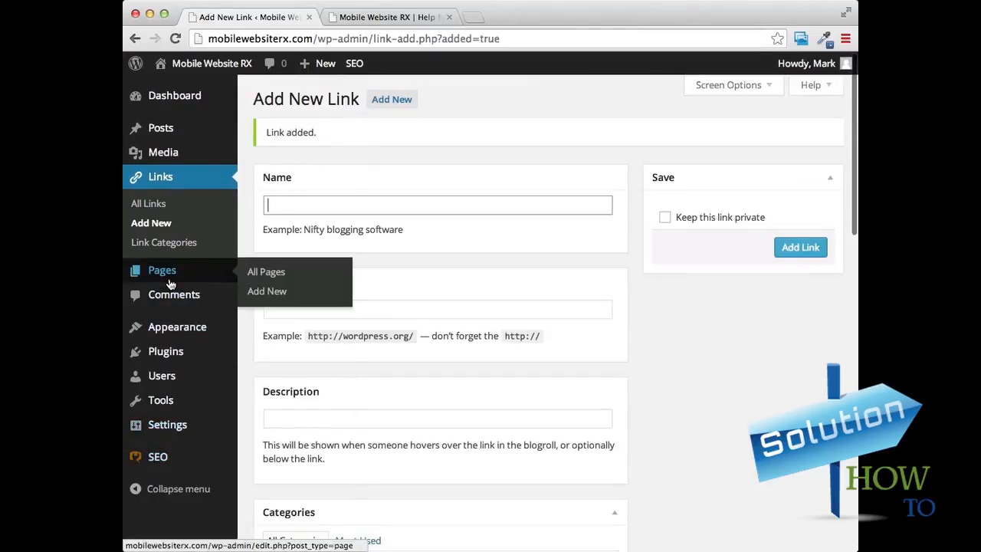
Step: Return to the widget settings and expand the Footer Widget Area to check which widgets it holds
{"action": "mouse_move", "coordinate": [172, 328]}
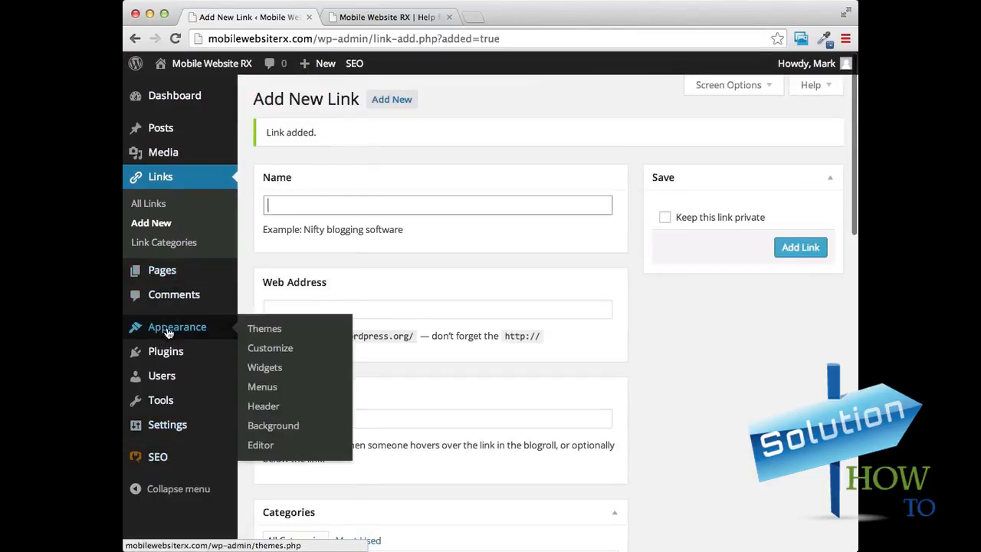
{"action": "left_click", "coordinate": [278, 371]}
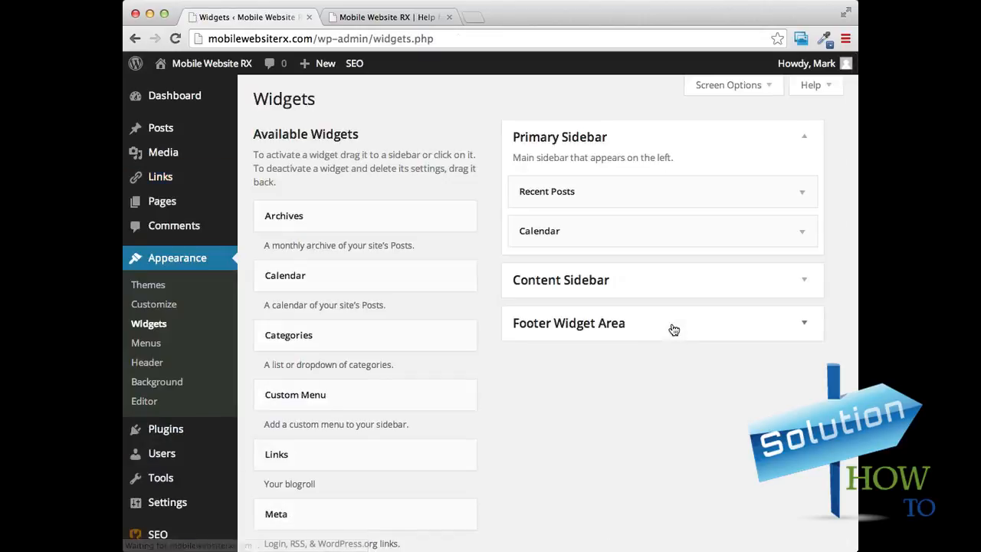
{"action": "scroll", "coordinate": [674, 329], "scroll_direction": "down", "scroll_amount": 3}
{"action": "left_click", "coordinate": [727, 212]}
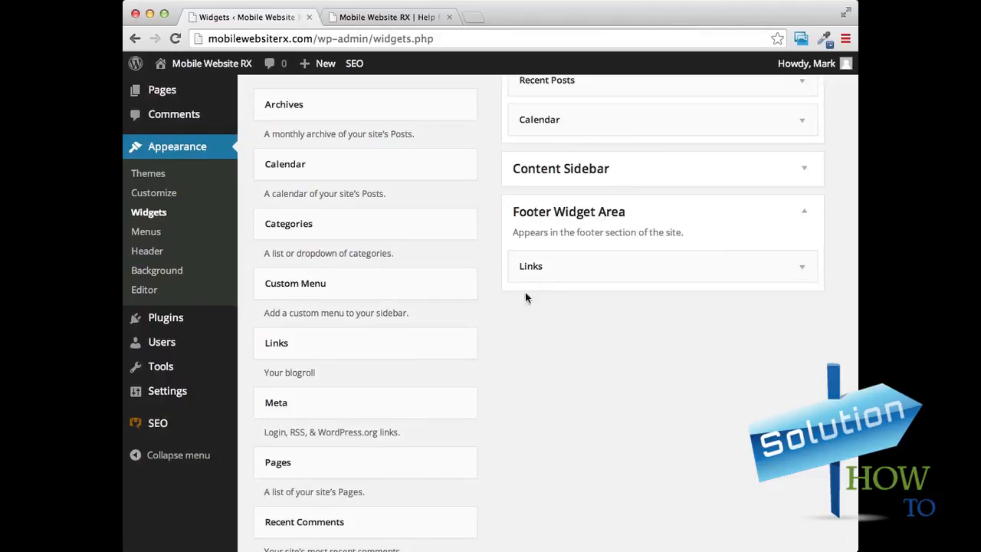
Step: Reload the live site's home page and check the calendar in the sidebar and the link in the footer
{"action": "left_click", "coordinate": [387, 16]}
{"action": "left_click", "coordinate": [175, 39]}
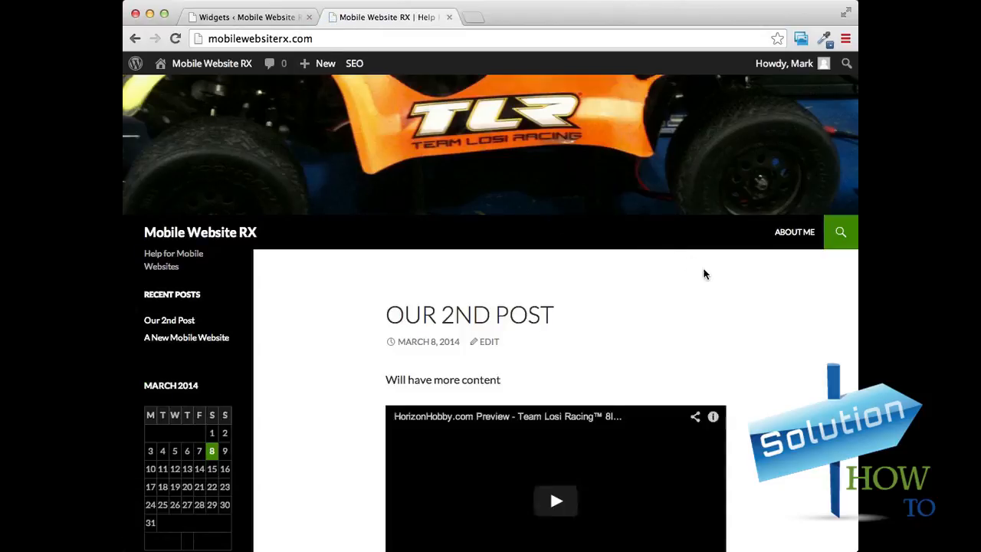
{"action": "scroll", "coordinate": [712, 277], "scroll_direction": "down", "scroll_amount": 1}
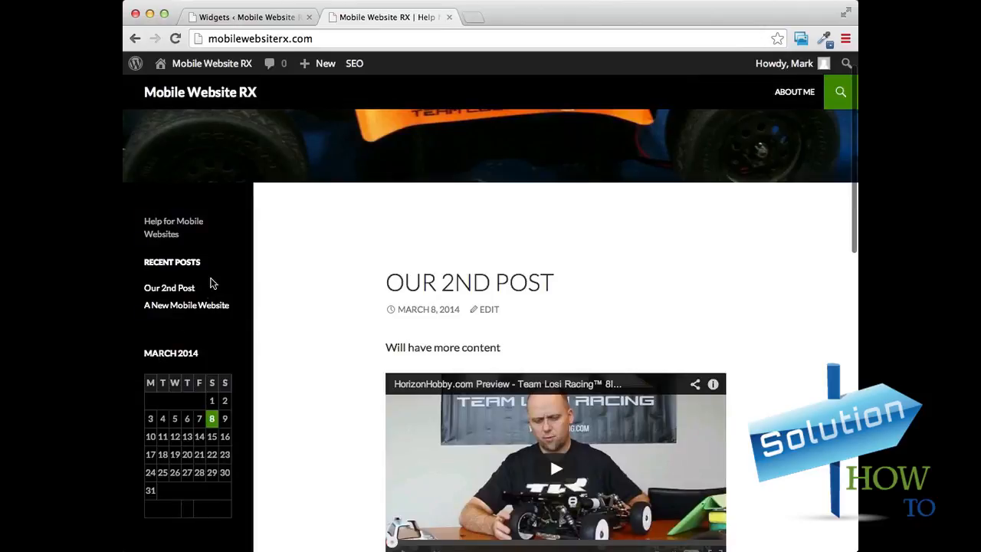
{"action": "scroll", "coordinate": [183, 287], "scroll_direction": "down", "scroll_amount": 10}
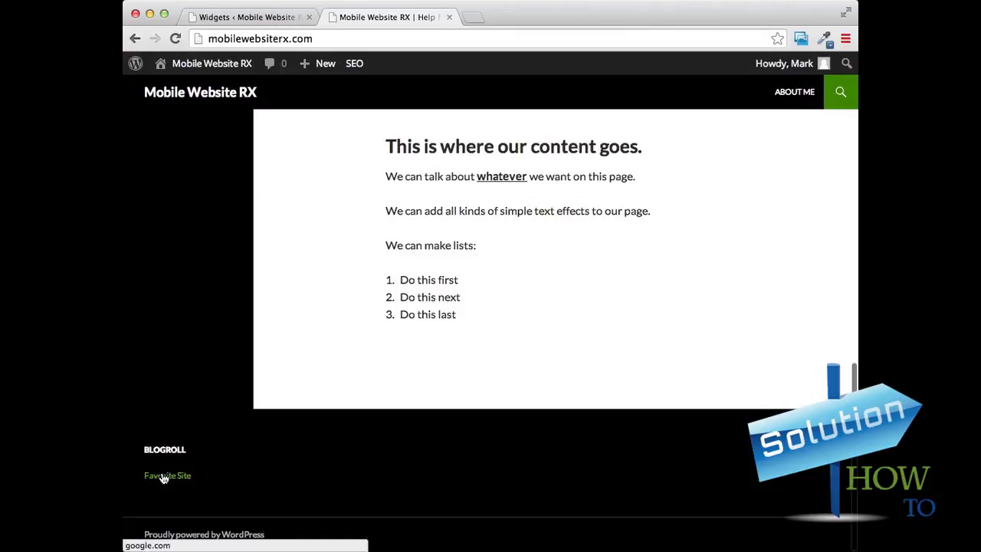
{"action": "mouse_move", "coordinate": [163, 478]}
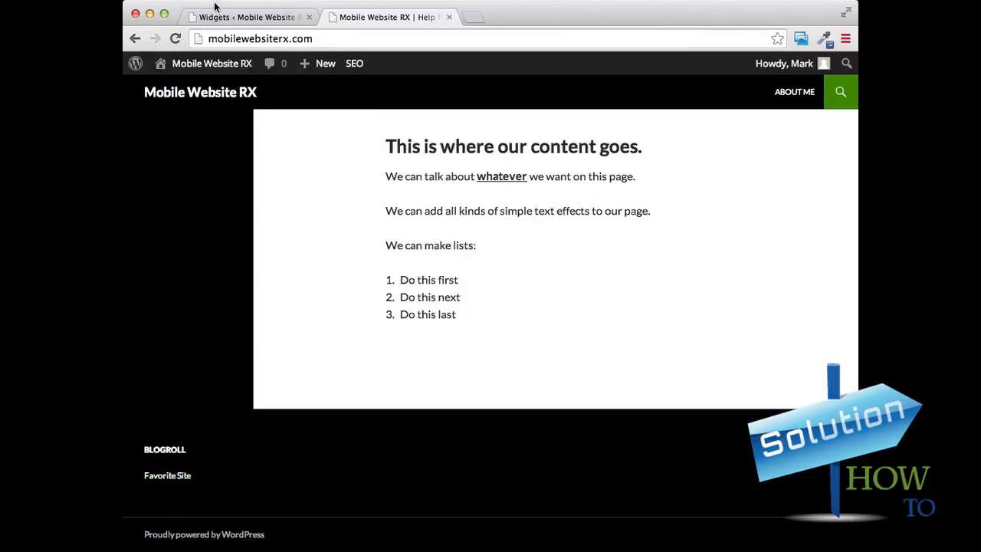
Step: Return to the widget settings and remove the Calendar widget from the Primary Sidebar
{"action": "left_click", "coordinate": [242, 20]}
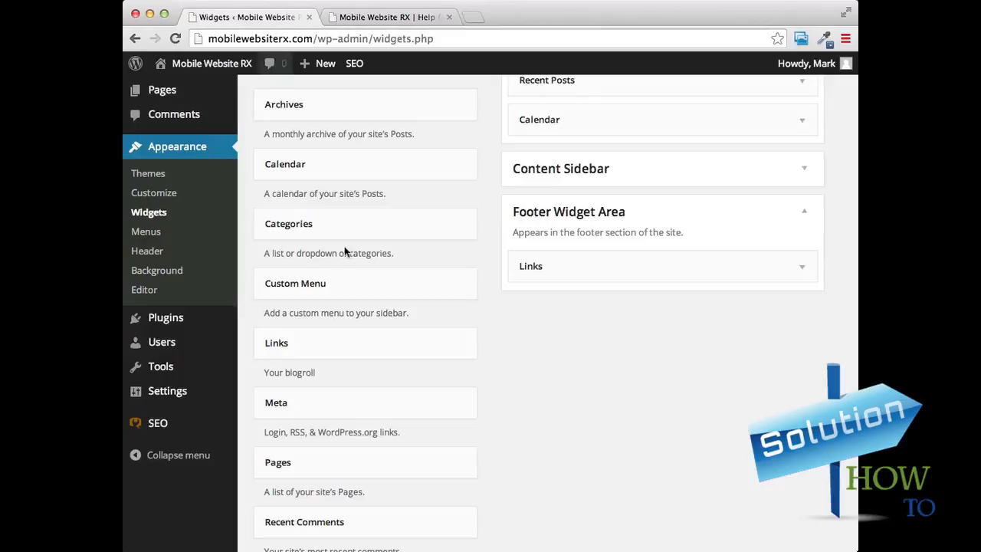
{"action": "scroll", "coordinate": [577, 338], "scroll_direction": "up", "scroll_amount": 1}
{"action": "scroll", "coordinate": [576, 409], "scroll_direction": "up", "scroll_amount": 3}
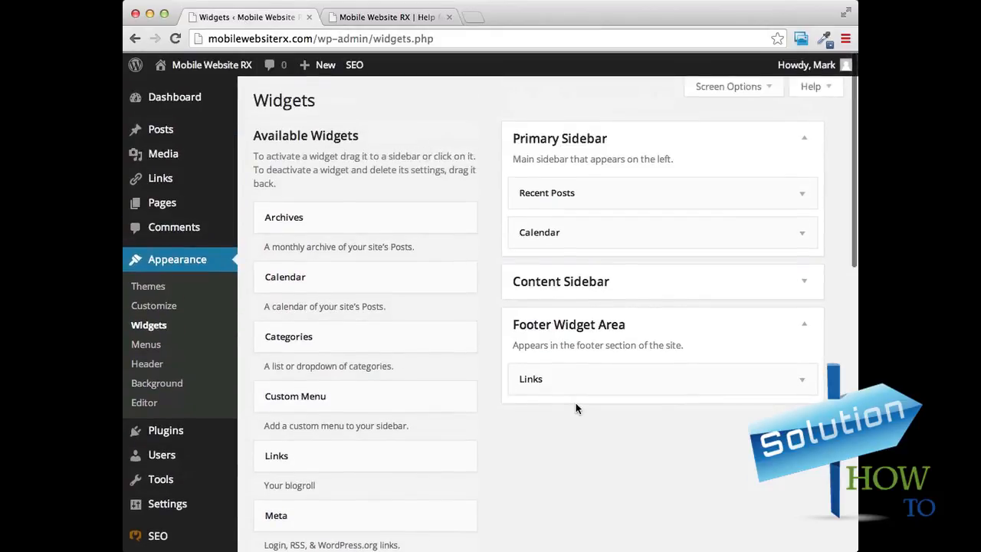
{"action": "left_click_drag", "start_coordinate": [599, 226], "coordinate": [331, 193]}
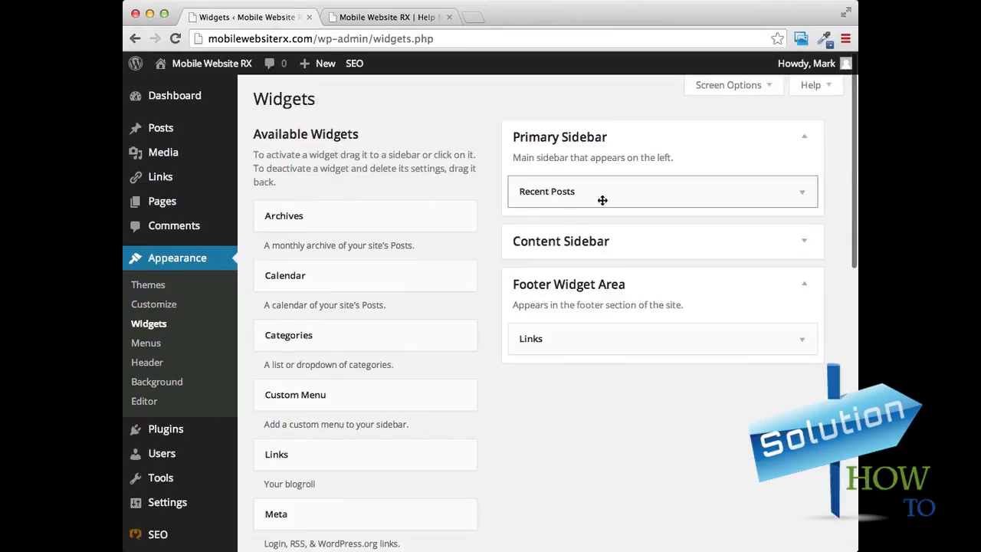
Step: Add the Categories widget to the Primary Sidebar below Recent Posts, leaving the Custom Menu widget unadded
{"action": "left_click_drag", "start_coordinate": [289, 342], "coordinate": [581, 233]}
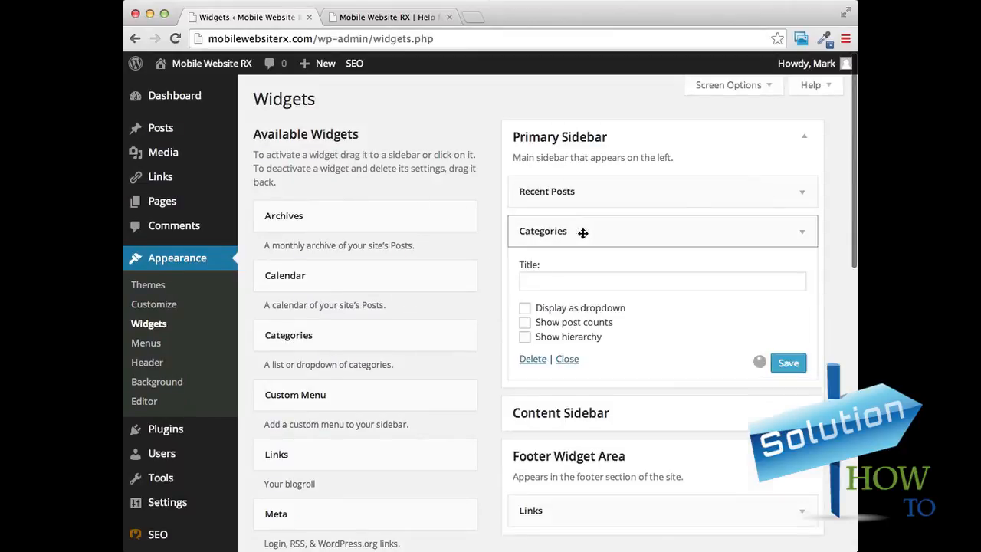
{"action": "left_click", "coordinate": [286, 397]}
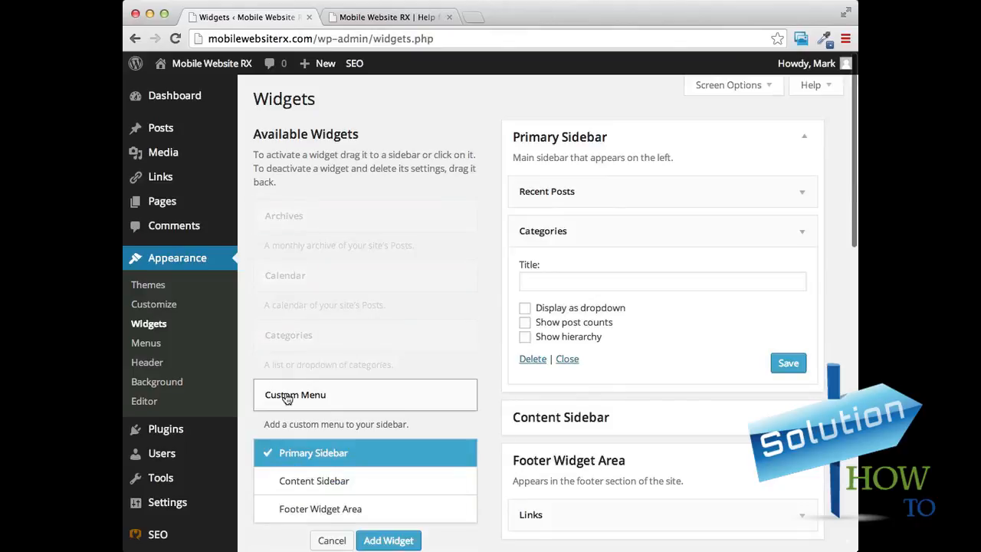
{"action": "left_click", "coordinate": [331, 541]}
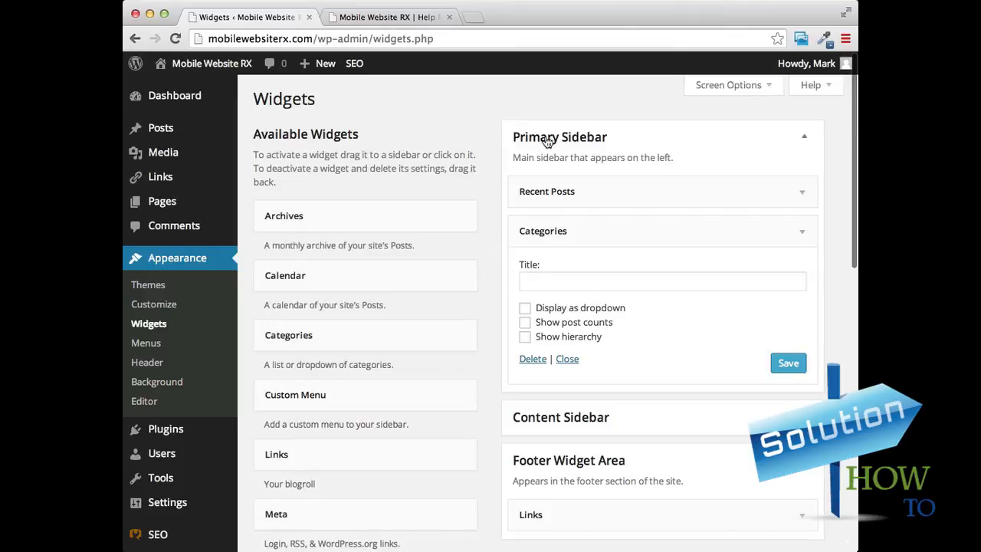